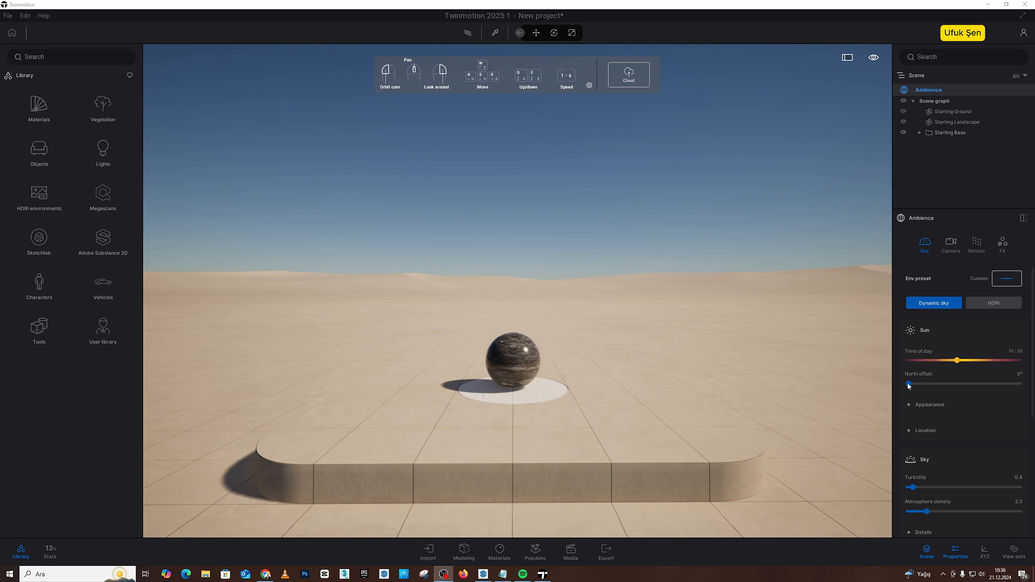
Step: Set the sun's north offset to 53° and the time of day to 10:58
left_click_drag(909, 385, 959, 360)
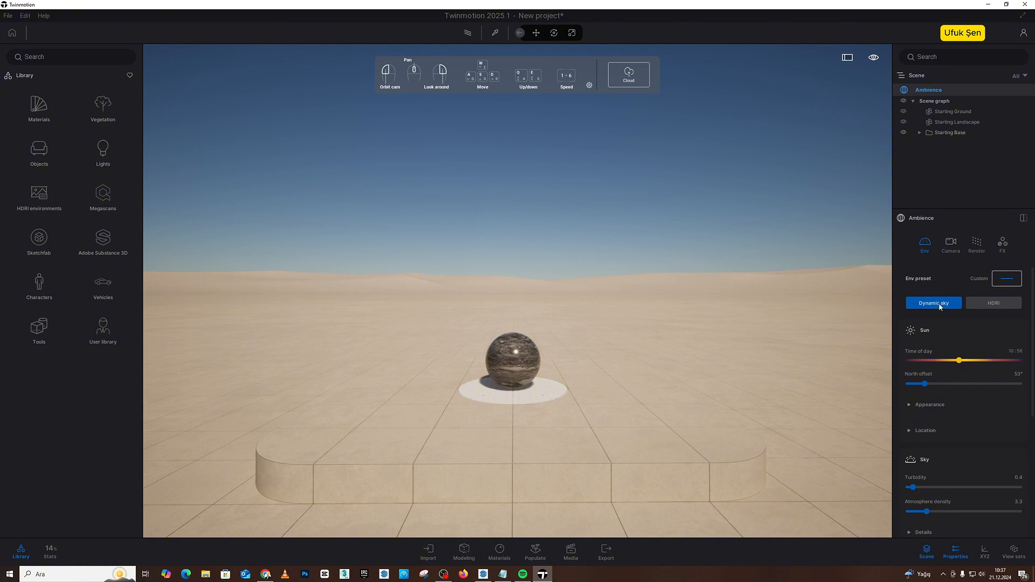
Step: Try the Sunrise glow, Sunny coast, Golden hour, Fogbound, Mars horizon and Lunar surface environment presets, ending on Default
left_click(998, 279)
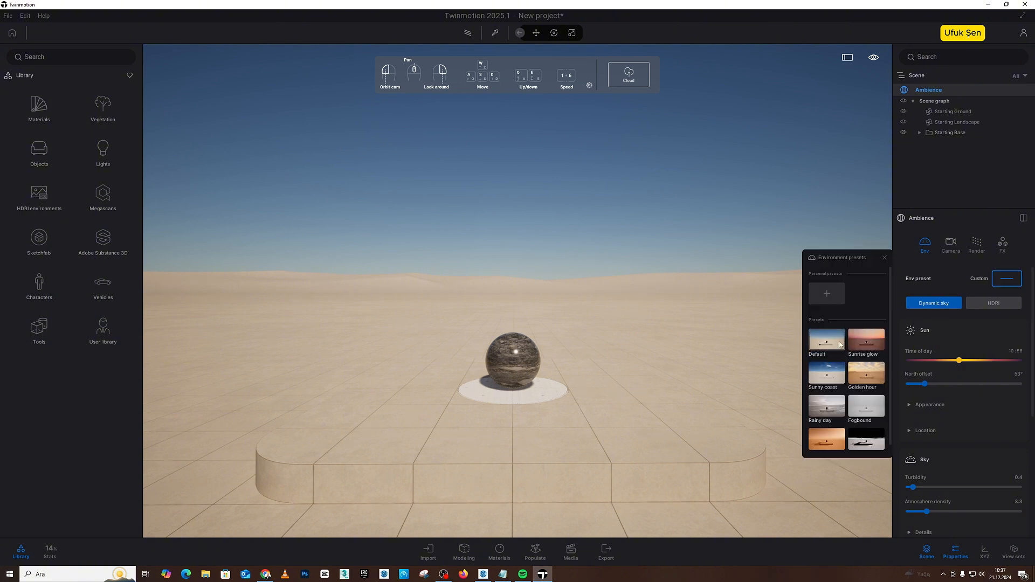
left_click(861, 344)
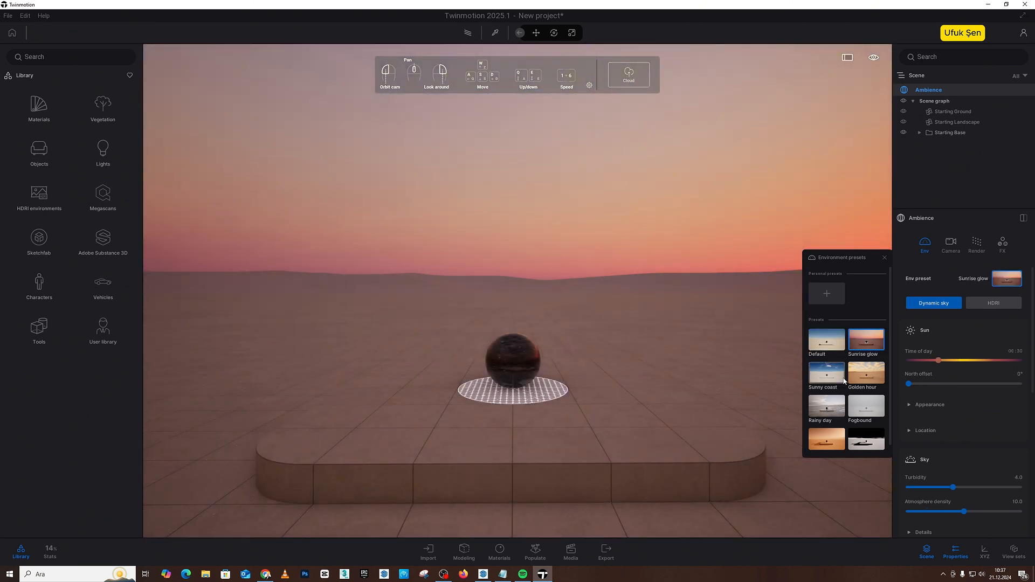
left_click(838, 382)
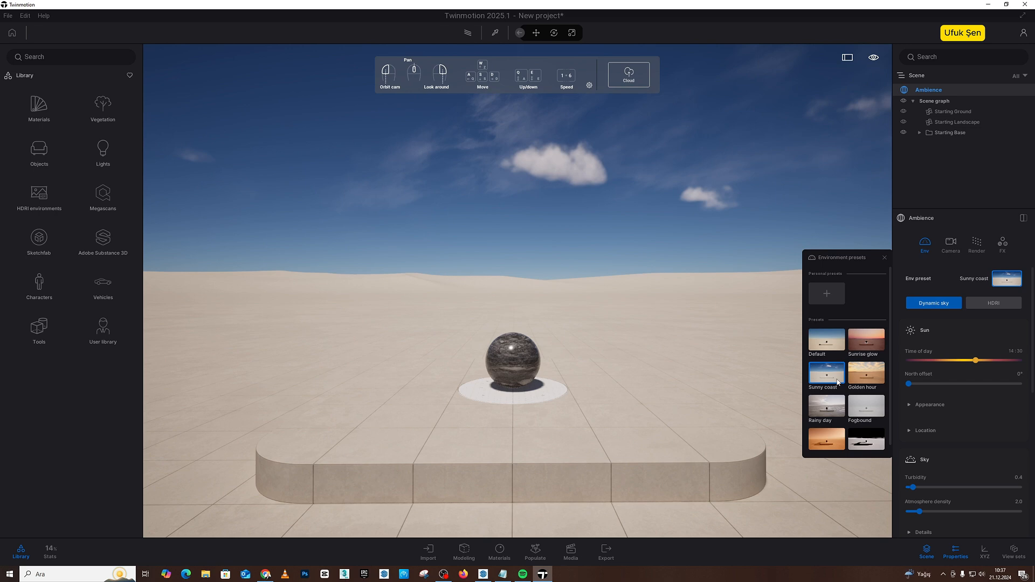
left_click(874, 380)
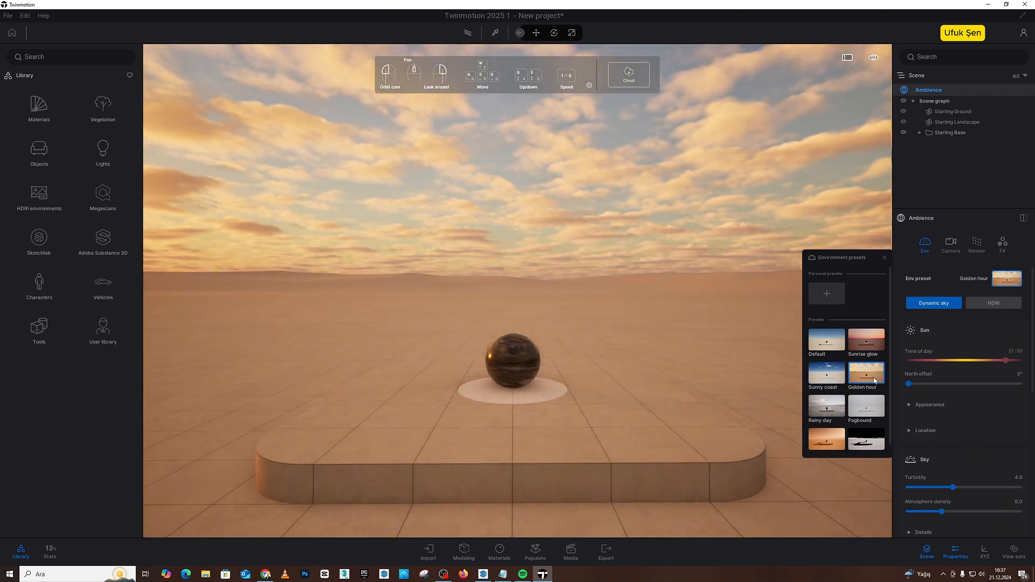
left_click(868, 407)
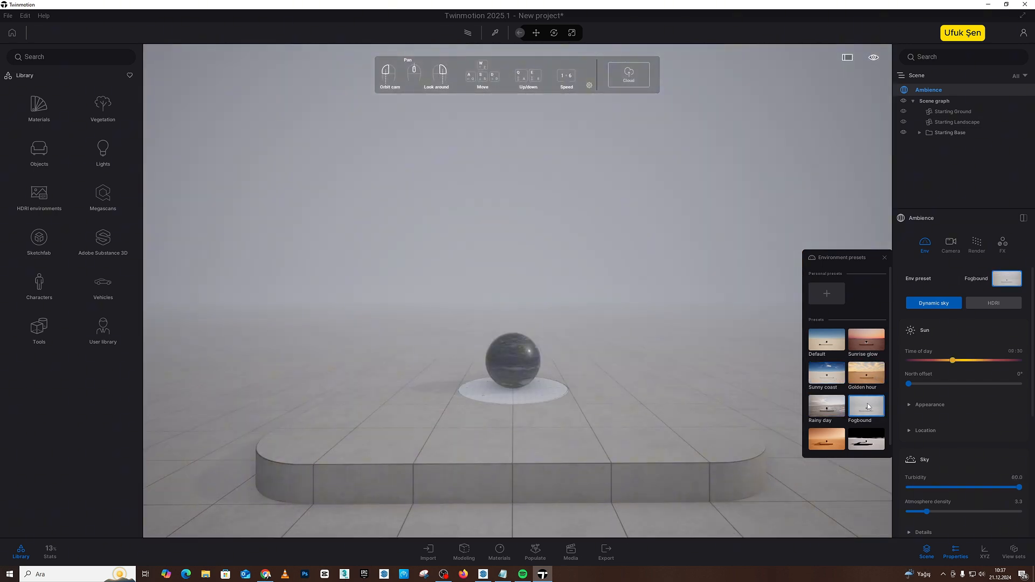
left_click(831, 439)
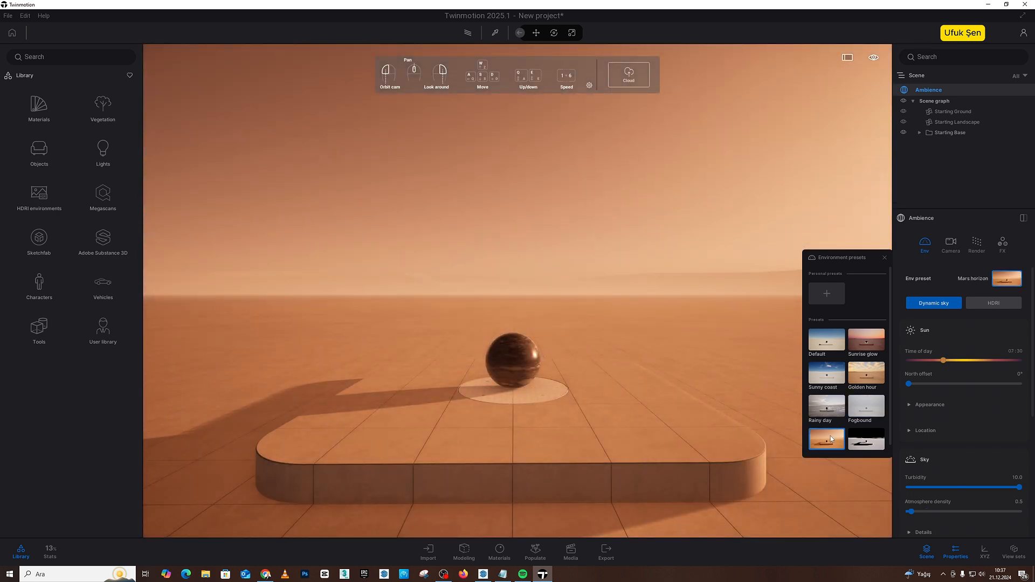
left_click(867, 440)
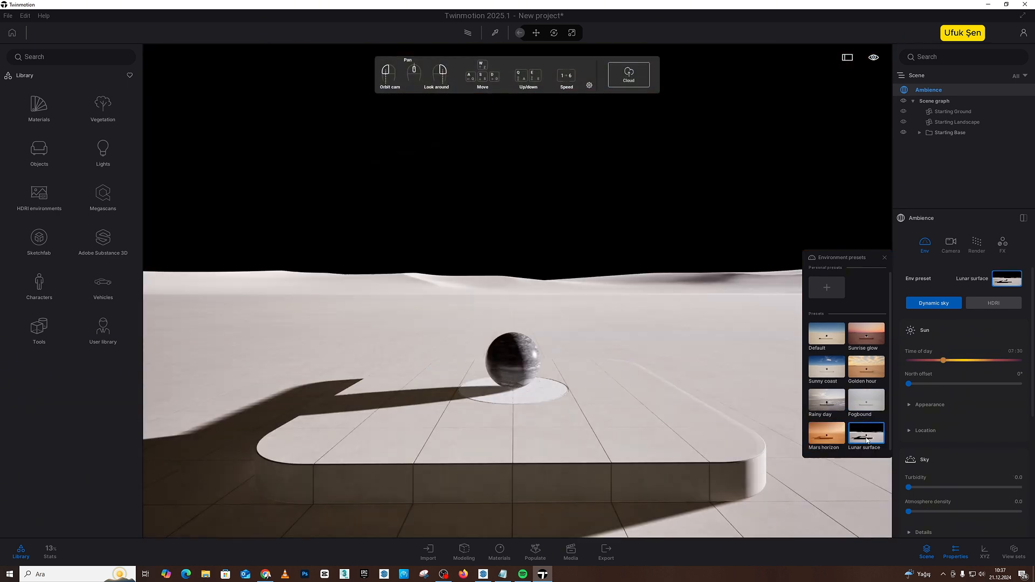
left_click(832, 341)
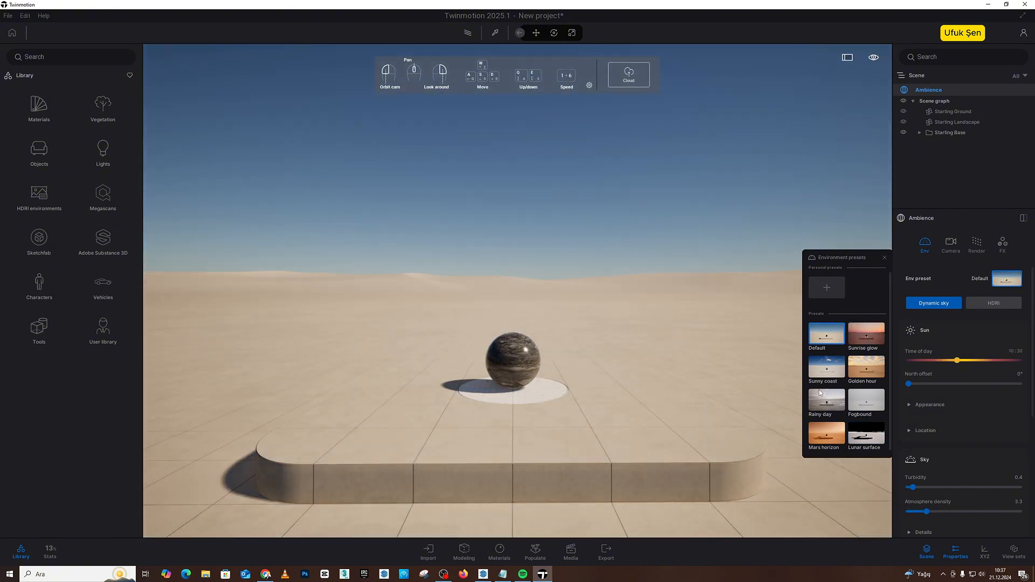
Step: Save the Rainy day environment as a personal preset, and return the scene to the Default environment preset
left_click(832, 399)
left_click(831, 292)
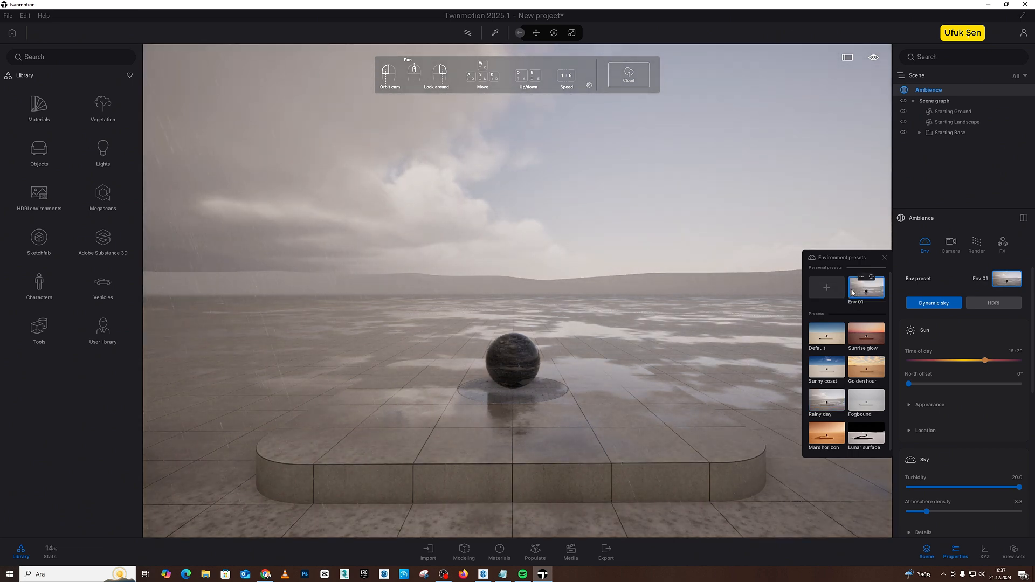
left_click(826, 338)
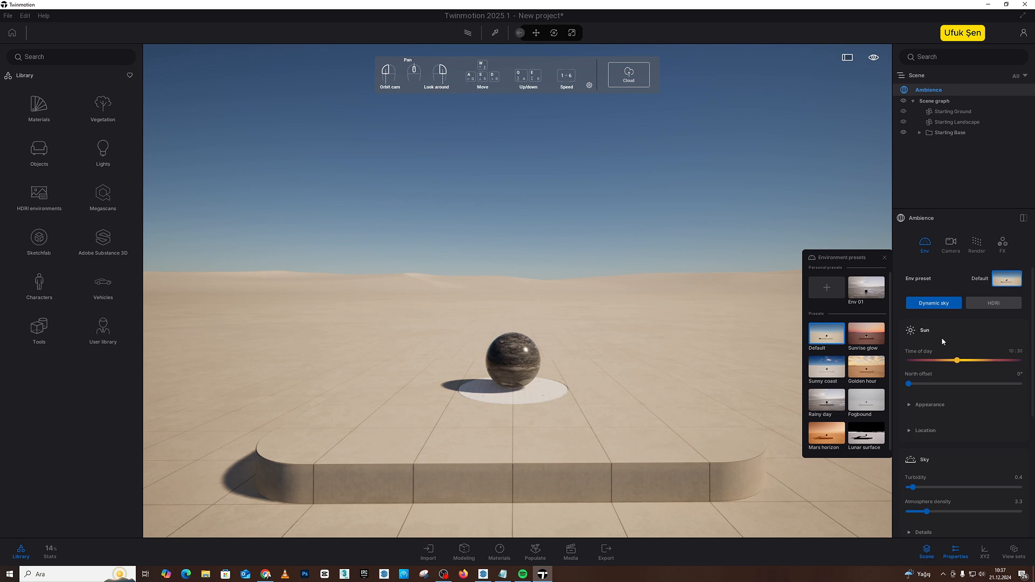
left_click(884, 257)
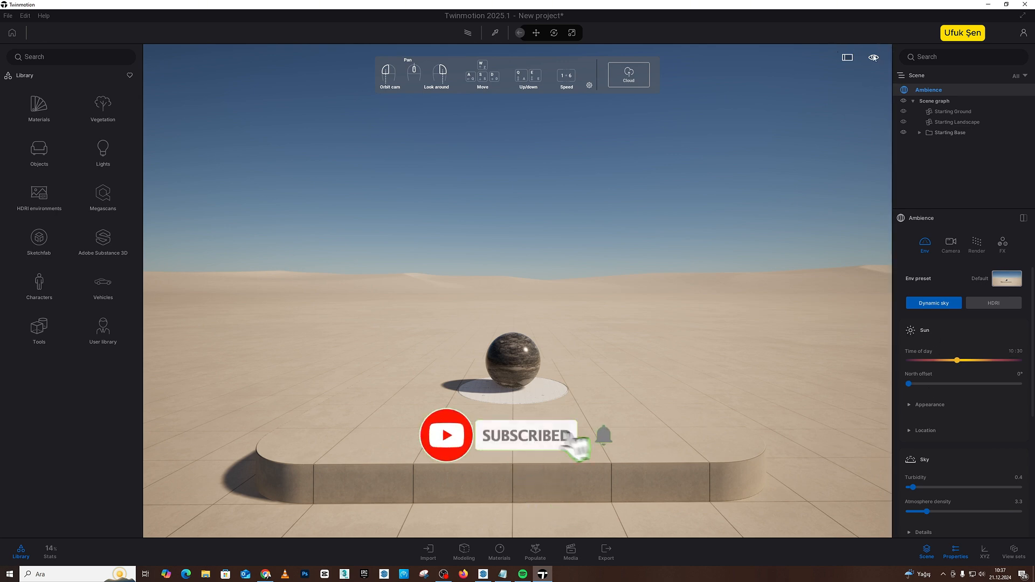
Step: Set the time of day to 11:13 with the quick control in the viewport
mouse_move(874, 58)
mouse_move(874, 81)
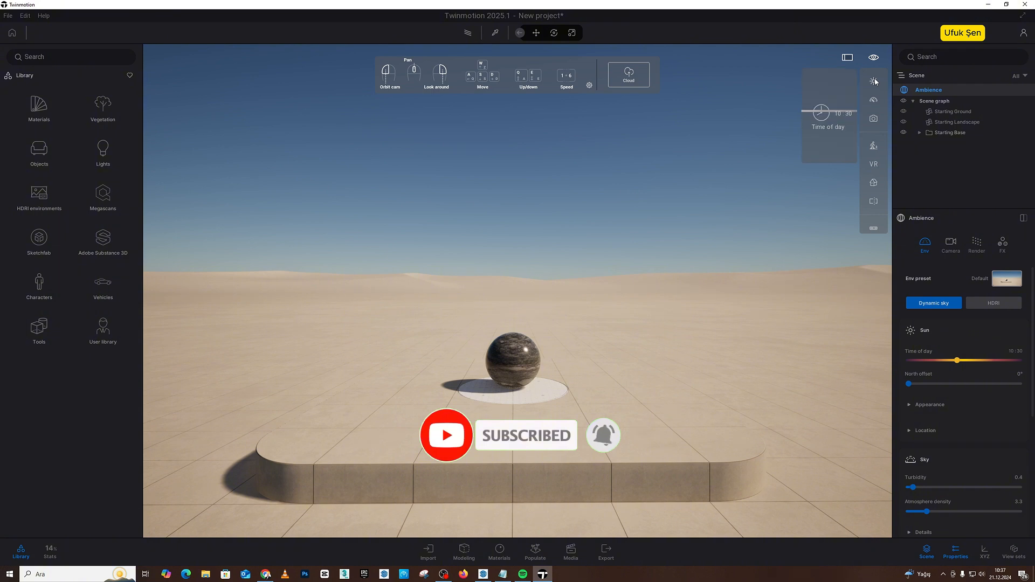
mouse_move(829, 112)
left_mouse_down()
mouse_move(829, 101)
mouse_move(828, 113)
left_mouse_up()
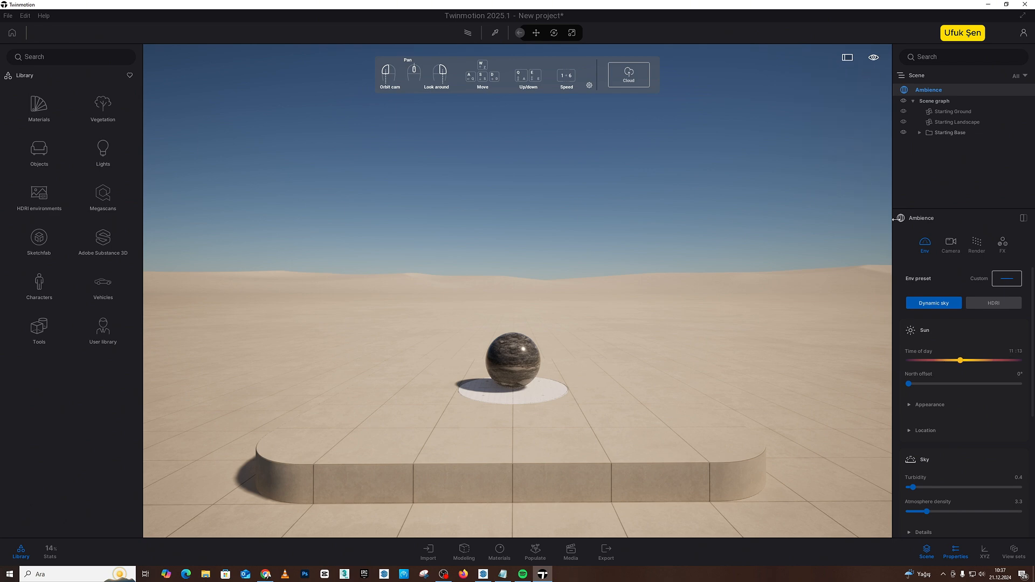
Step: Set the sky's turbidity to 2.7 and its atmosphere density to 3.8
scroll(953, 354, "down", 5)
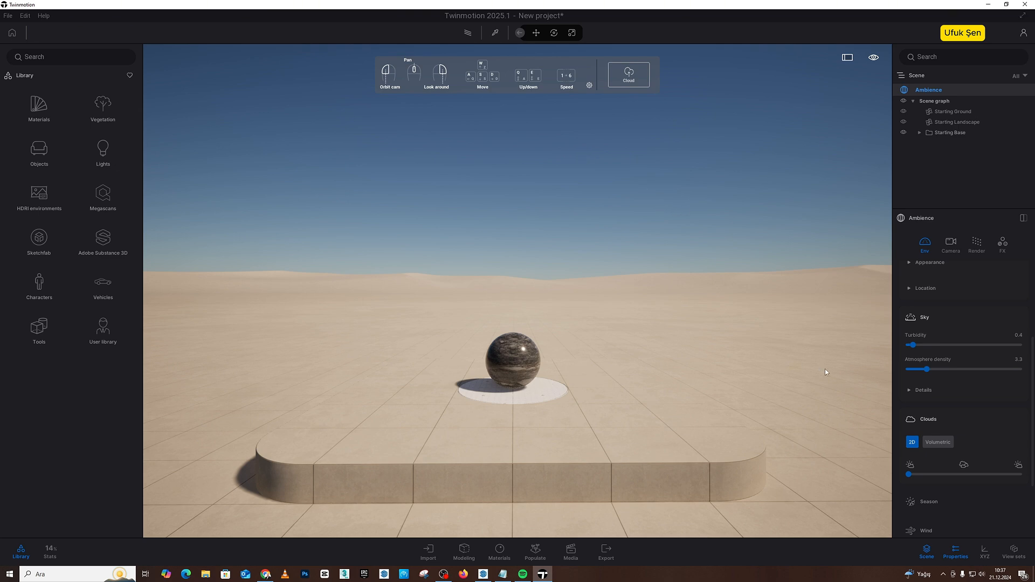
mouse_move(925, 341)
left_mouse_down()
mouse_move(989, 348)
mouse_move(923, 352)
left_mouse_up()
mouse_move(923, 345)
left_mouse_down()
mouse_move(1006, 345)
mouse_move(921, 346)
mouse_move(968, 369)
mouse_move(921, 369)
mouse_move(965, 345)
mouse_move(958, 369)
mouse_move(968, 370)
mouse_move(928, 370)
mouse_move(957, 350)
mouse_move(940, 351)
left_mouse_up()
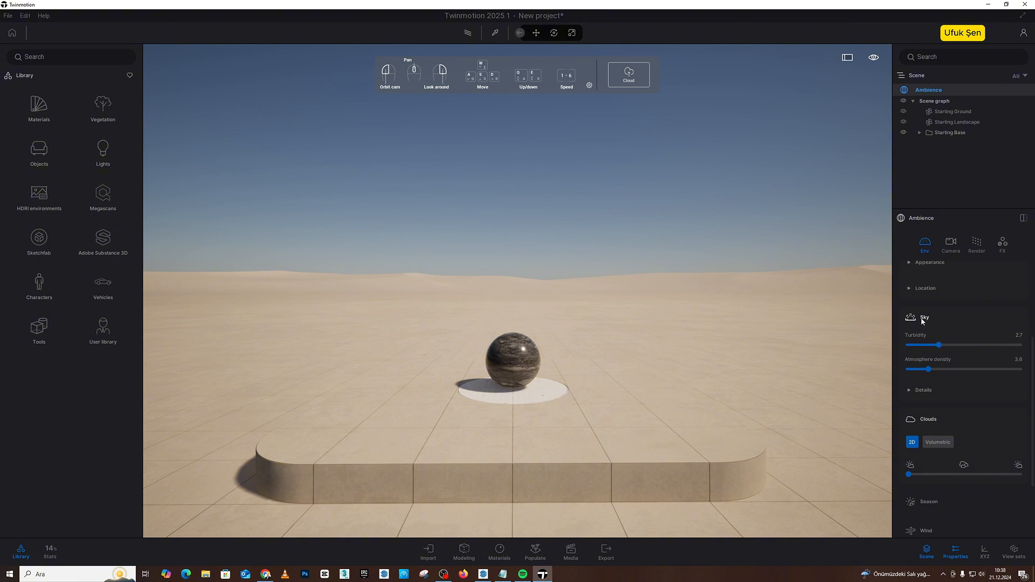
Step: Raise the cloud coverage to about a third and switch the clouds from 2D to Volumetric
scroll(925, 343, "down", 3)
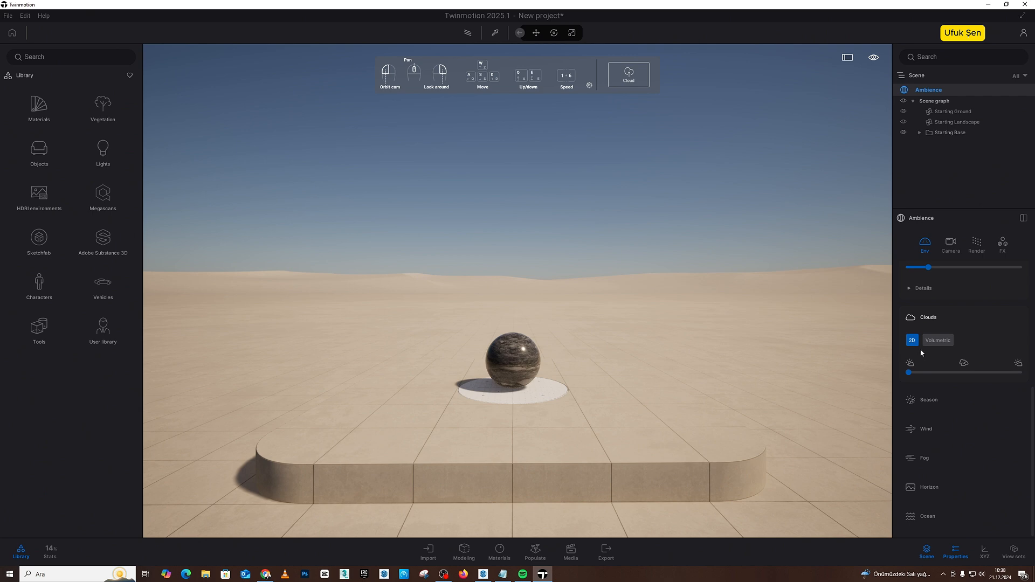
left_click_drag(909, 373, 943, 372)
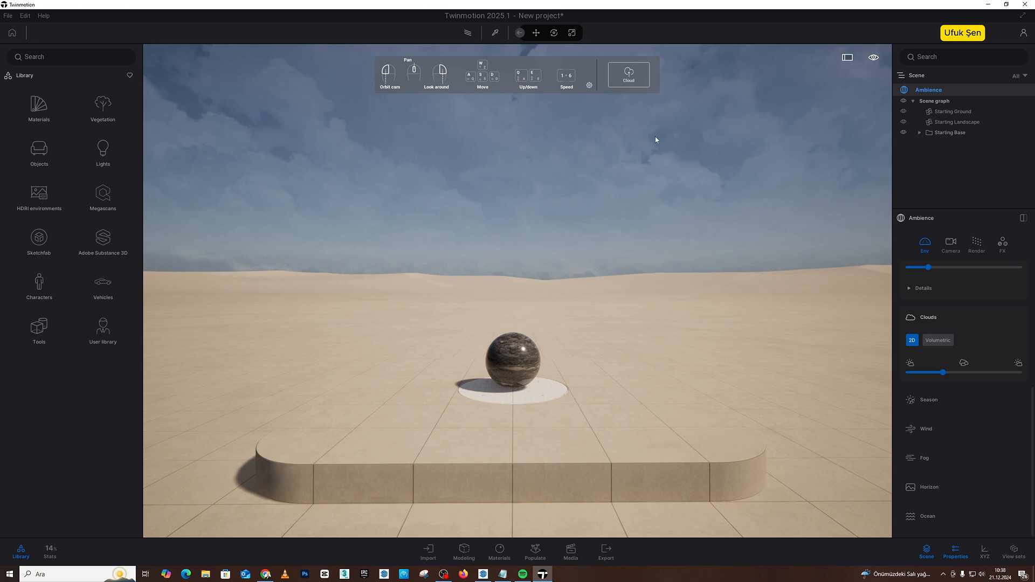
left_click(941, 347)
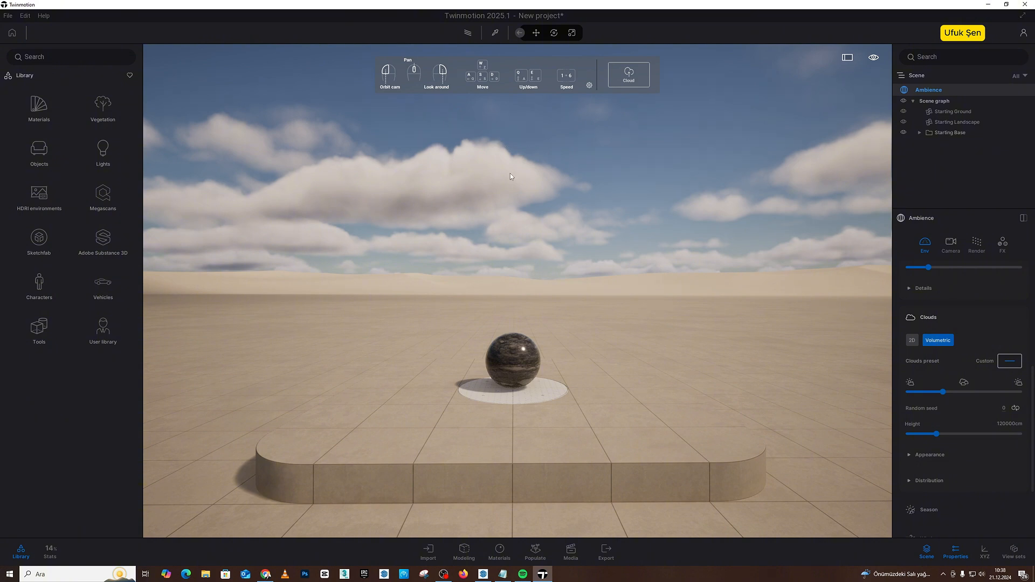
mouse_move(944, 392)
left_mouse_down()
mouse_move(959, 392)
mouse_move(945, 392)
left_mouse_up()
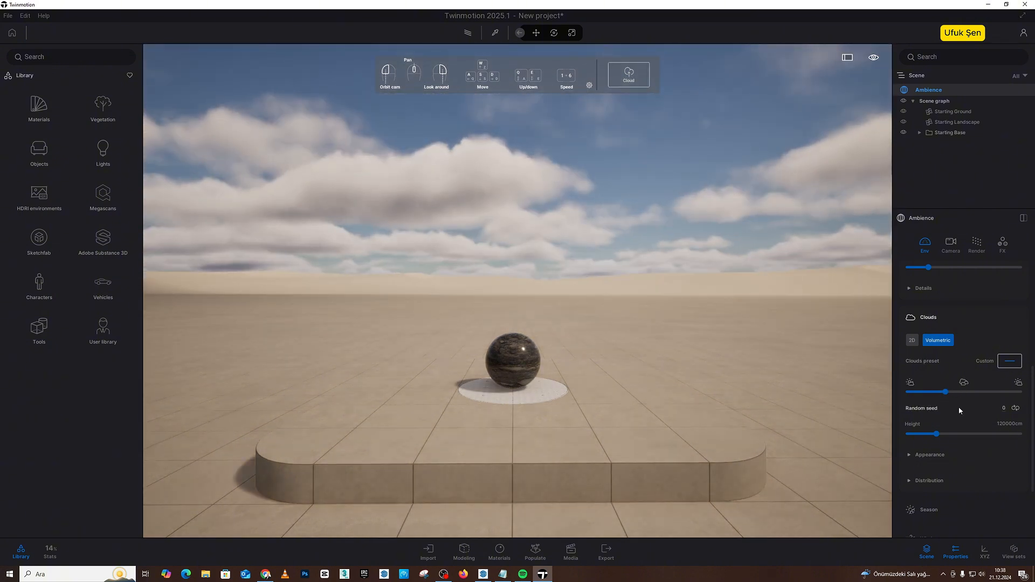
Step: Try the Cirrus clouds preset, apply Small cumulus instead and save it as a personal clouds preset
left_click(1011, 363)
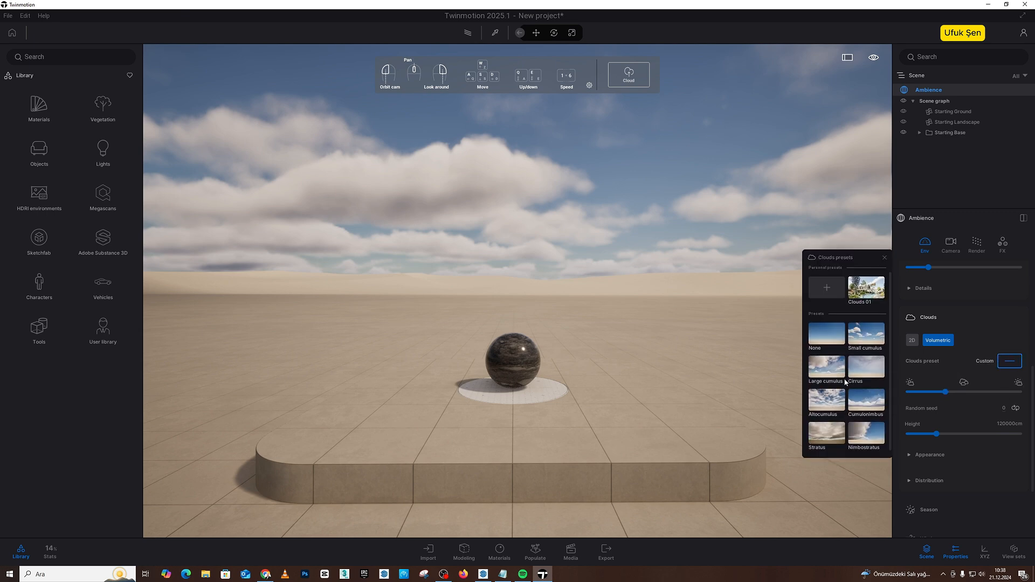
left_click(870, 417)
left_click(866, 369)
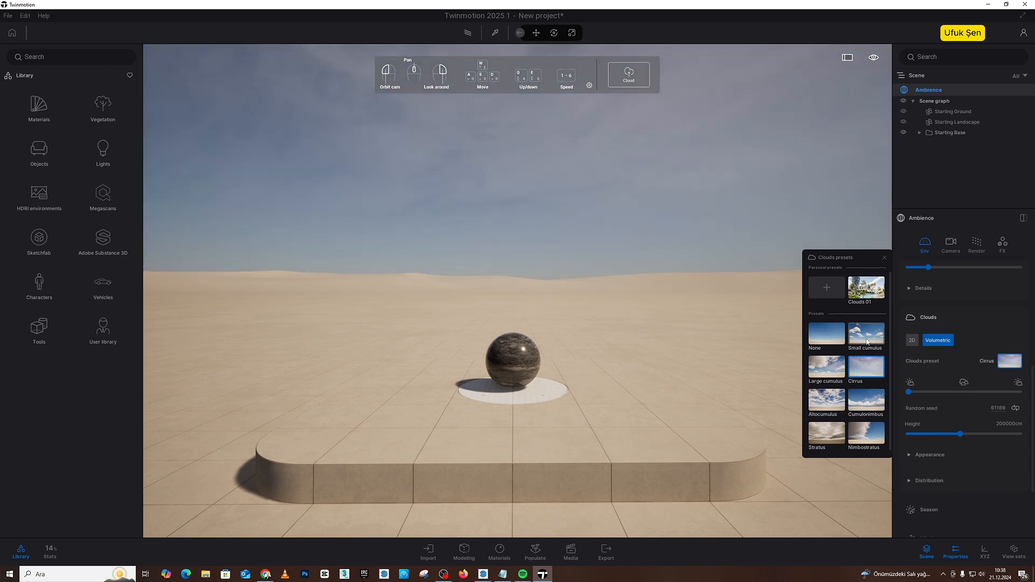
left_click(868, 339)
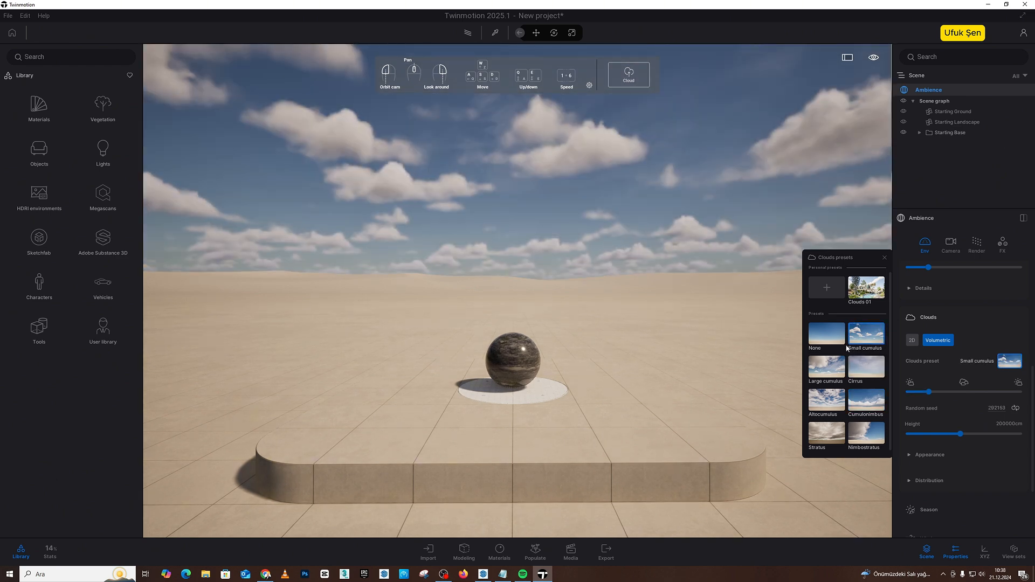
left_click(826, 289)
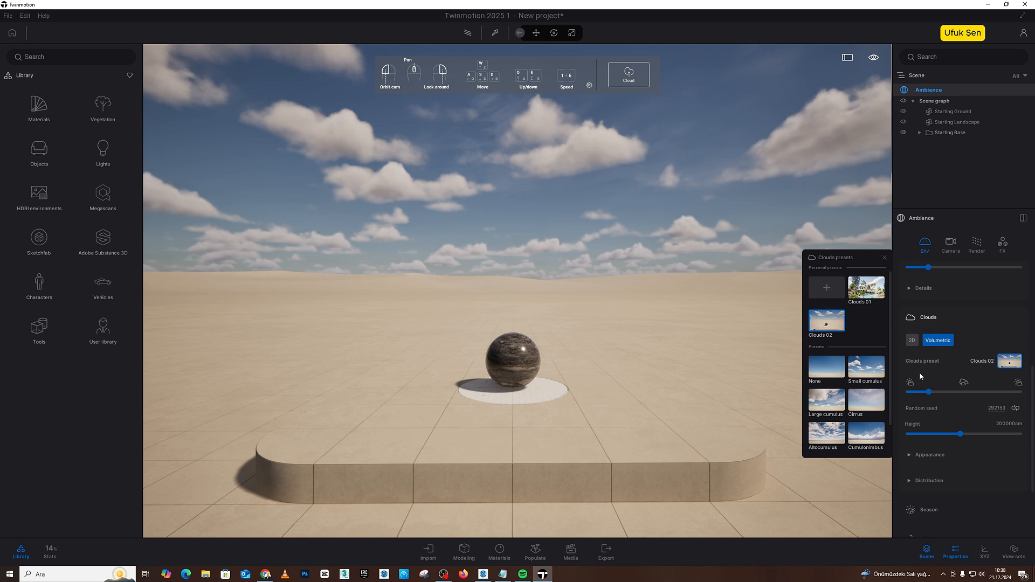
Step: Set the volumetric cloud height to 227555 cm and raise the cloud coverage to just under half
mouse_move(960, 434)
left_mouse_down()
mouse_move(949, 434)
mouse_move(969, 434)
left_mouse_up()
mouse_move(926, 392)
left_mouse_down()
mouse_move(967, 393)
mouse_move(943, 393)
left_mouse_up()
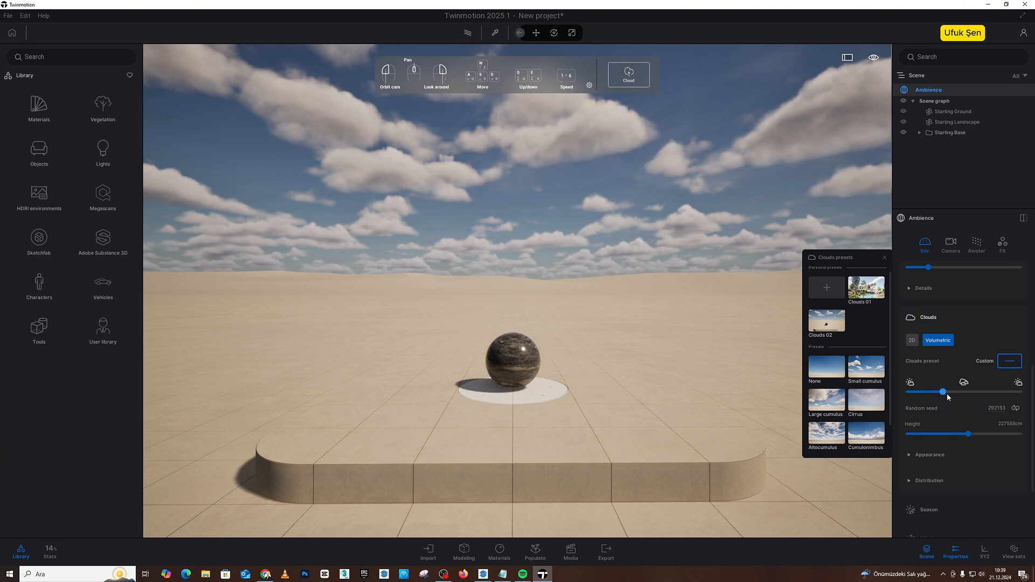
left_click_drag(943, 392, 958, 392)
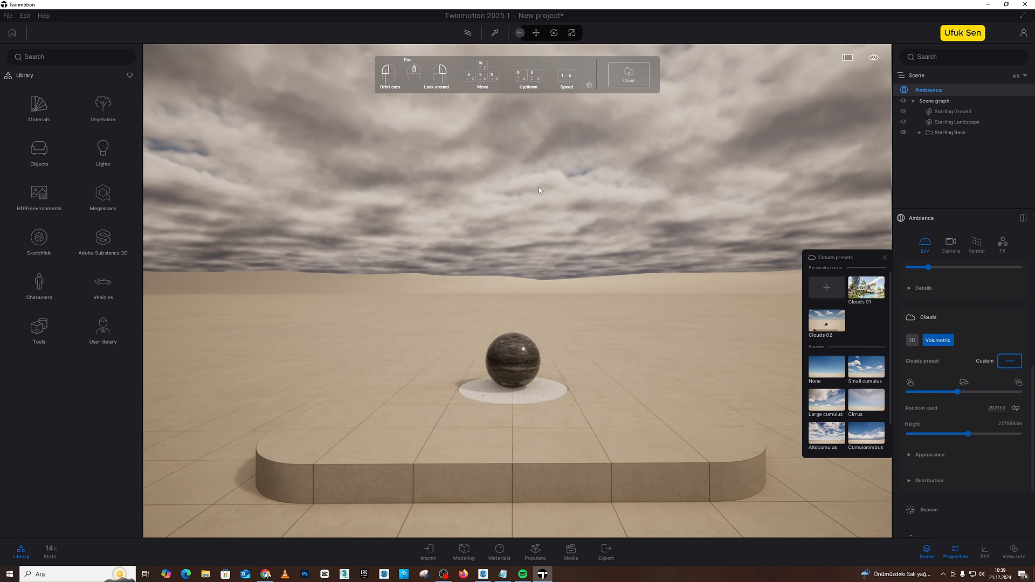
left_click(884, 257)
Step: Set the scale of the volumetric clouds to 0.05 in their appearance settings
scroll(965, 337, "down", 3)
scroll(944, 356, "down", 2)
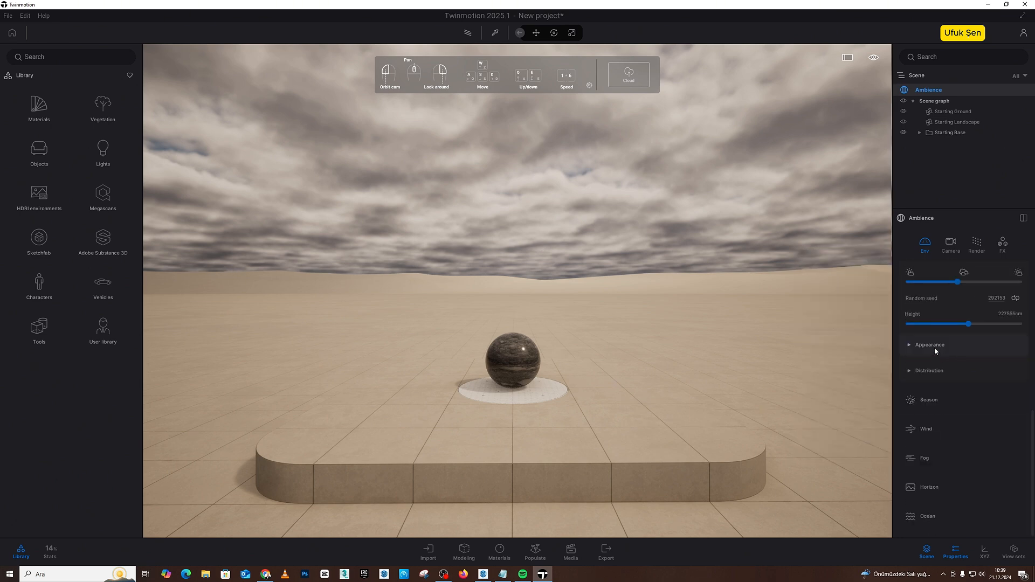
left_click(936, 345)
scroll(950, 335, "down", 1)
left_click(913, 333)
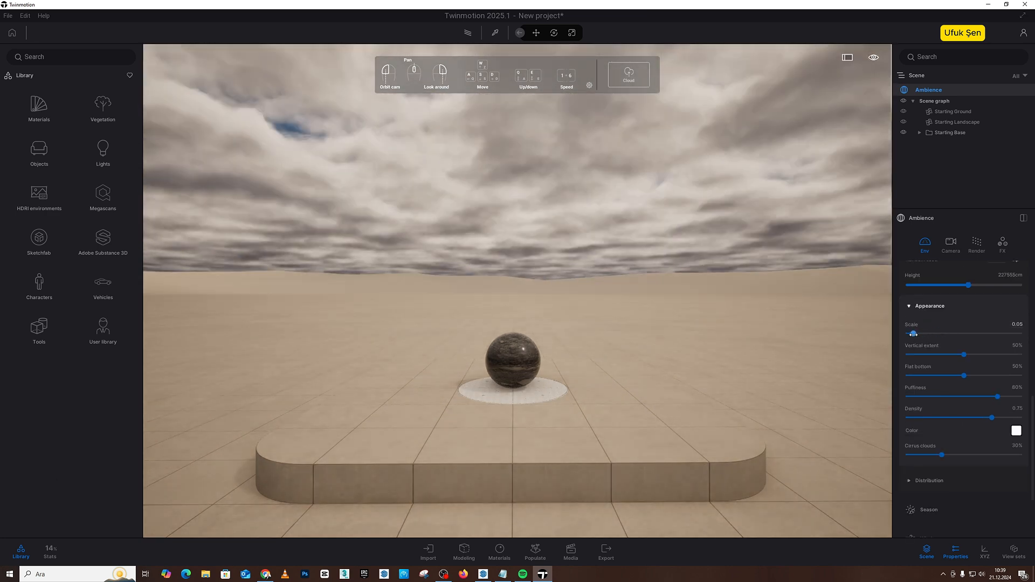
left_click(911, 306)
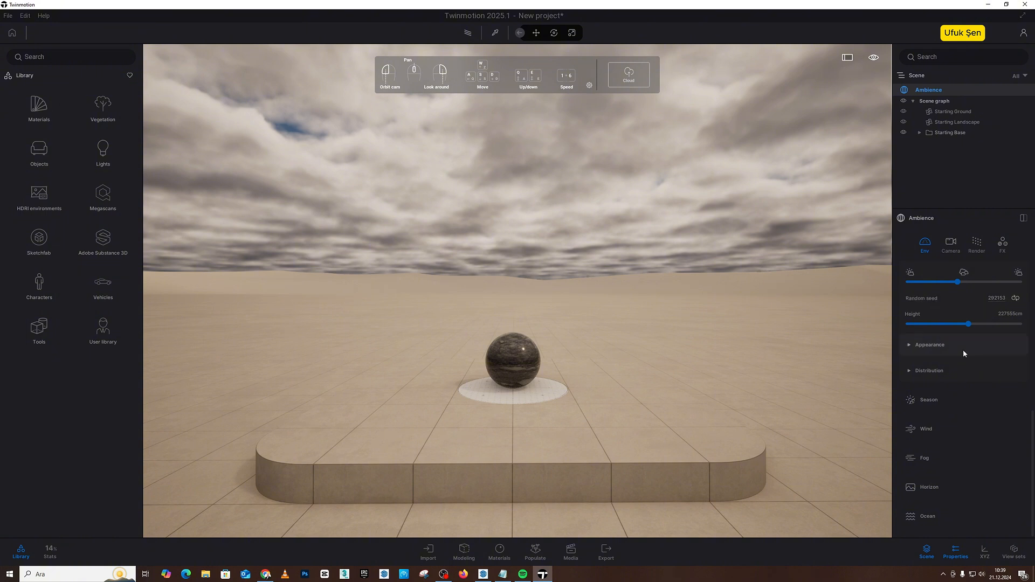
Step: Review the remaining cloud appearance settings, including vertical extent, flat bottom, puffiness and density
left_click(910, 345)
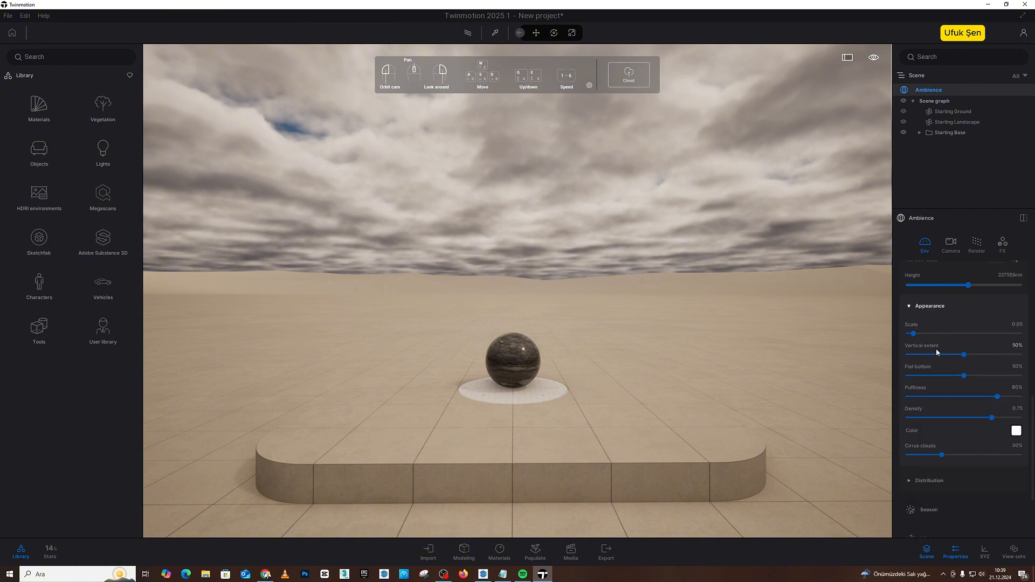
left_click(1001, 397)
left_click_drag(967, 403, 1003, 409)
left_click(909, 307)
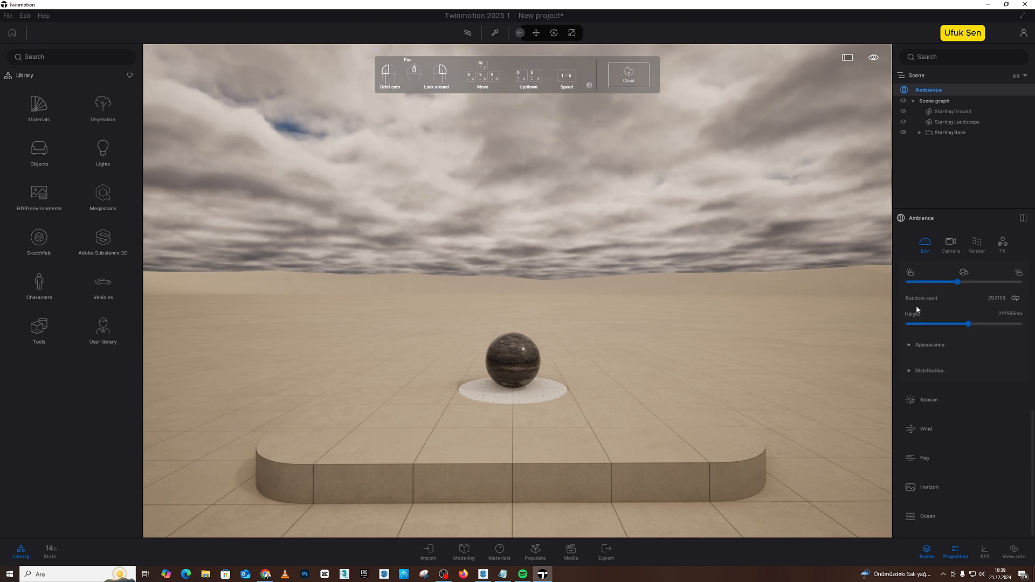
Step: Raise the season's rain amount to just below the midpoint and expand the season details
left_click(930, 400)
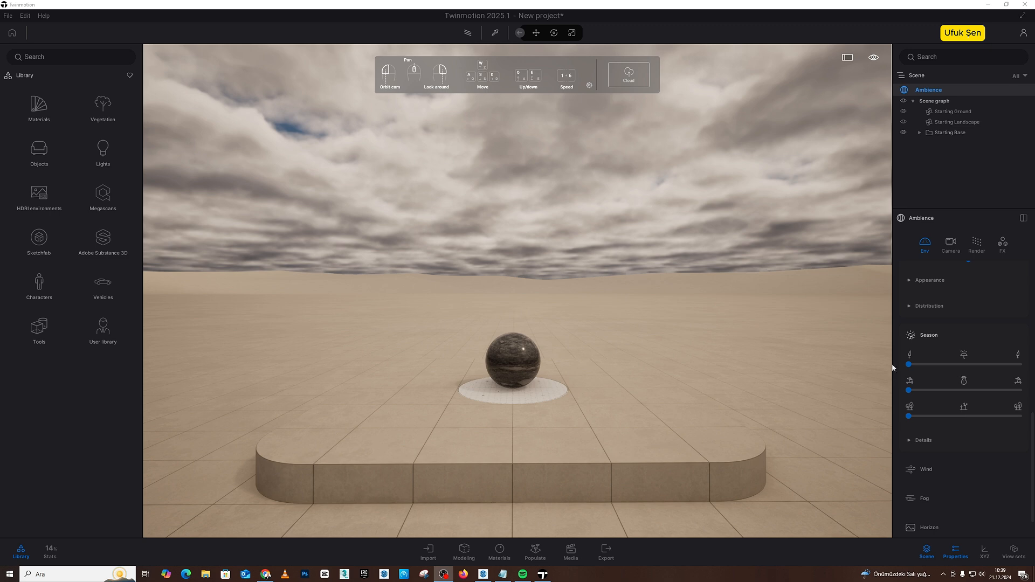
left_click_drag(909, 364, 959, 365)
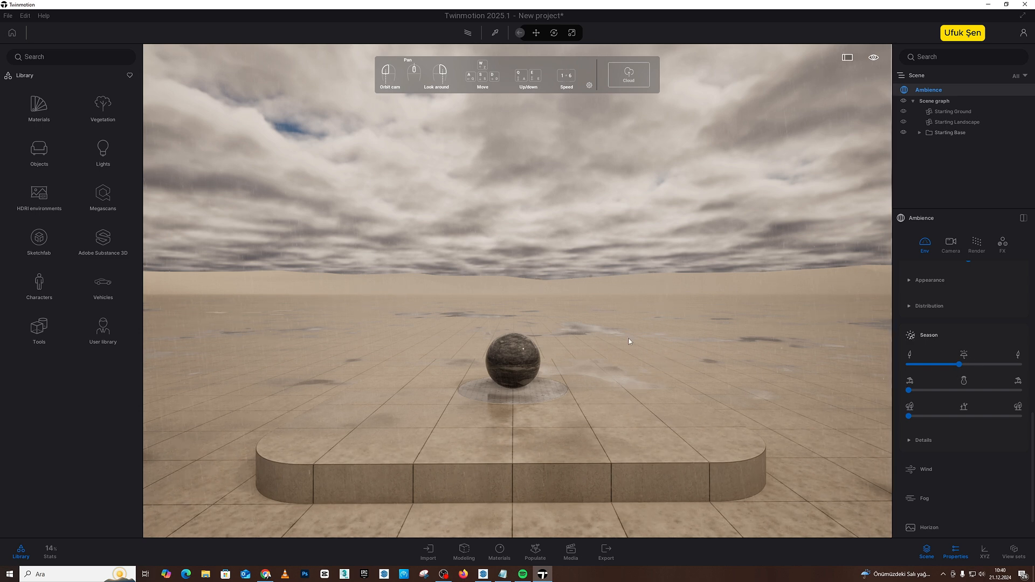
scroll(953, 407, "down", 2)
left_click(923, 401)
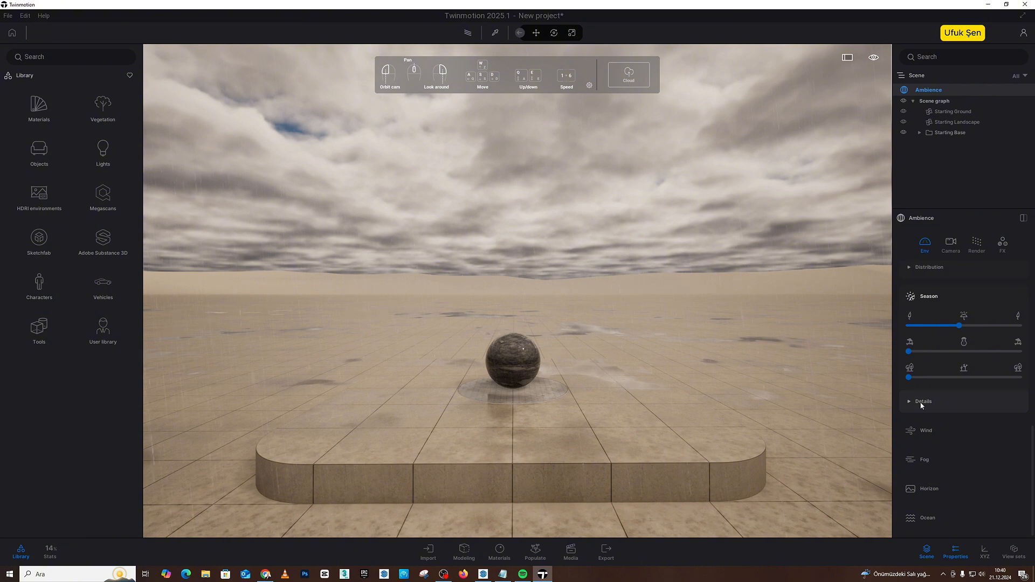
scroll(938, 398, "down", 1)
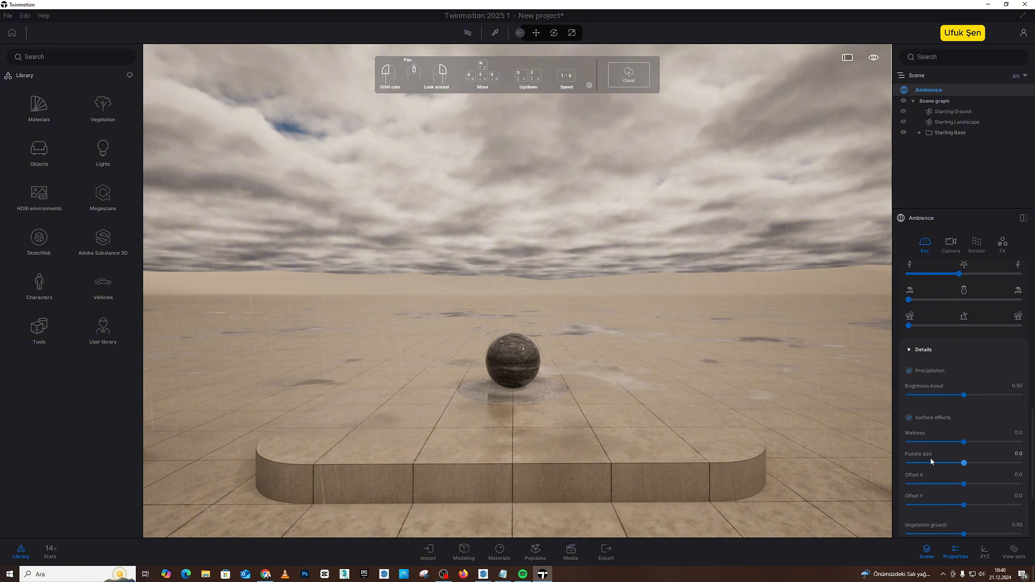
Step: Set the season's puddle size to 0.7, wetness to 0.5 and offset X to -0.2, and collapse the season details
left_click_drag(969, 466, 995, 442)
left_click_drag(910, 442, 993, 447)
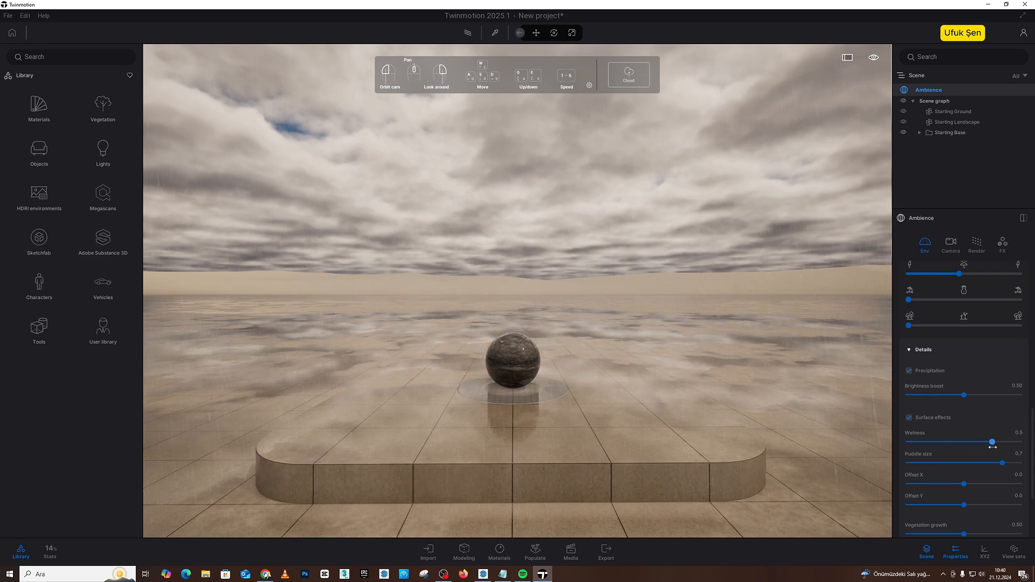
mouse_move(964, 485)
left_mouse_down()
mouse_move(954, 485)
mouse_move(957, 504)
left_mouse_up()
scroll(914, 354, "up", 1)
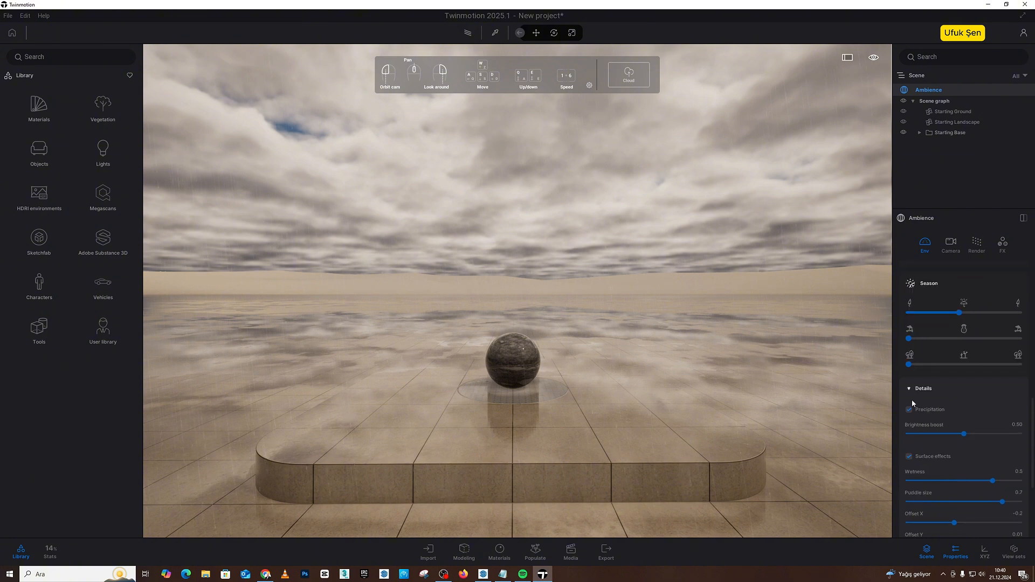
left_click(911, 399)
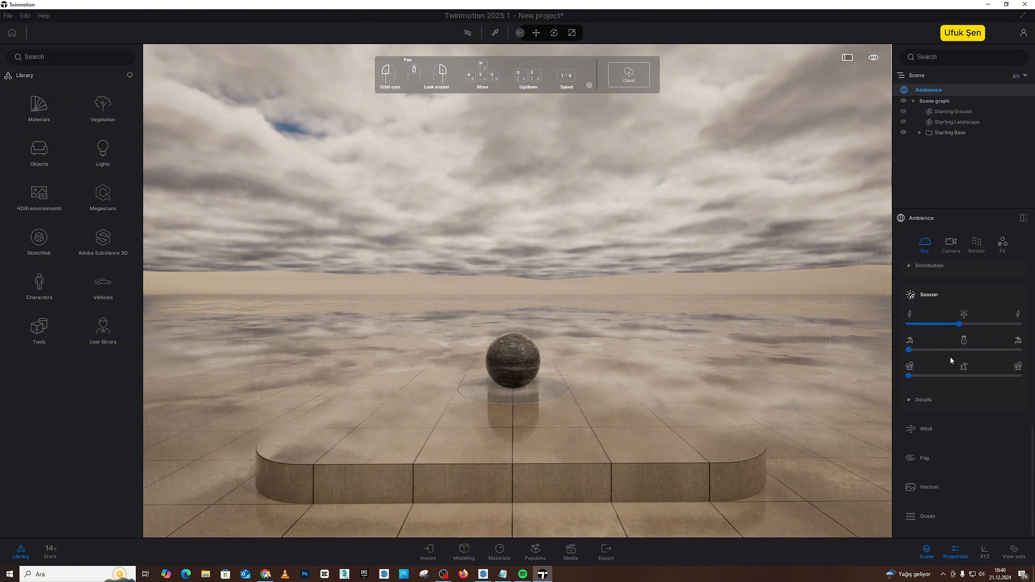
Step: Set the fog density to 29% and the fog height to 8029.2 cm
left_click(937, 457)
scroll(953, 326, "down", 3)
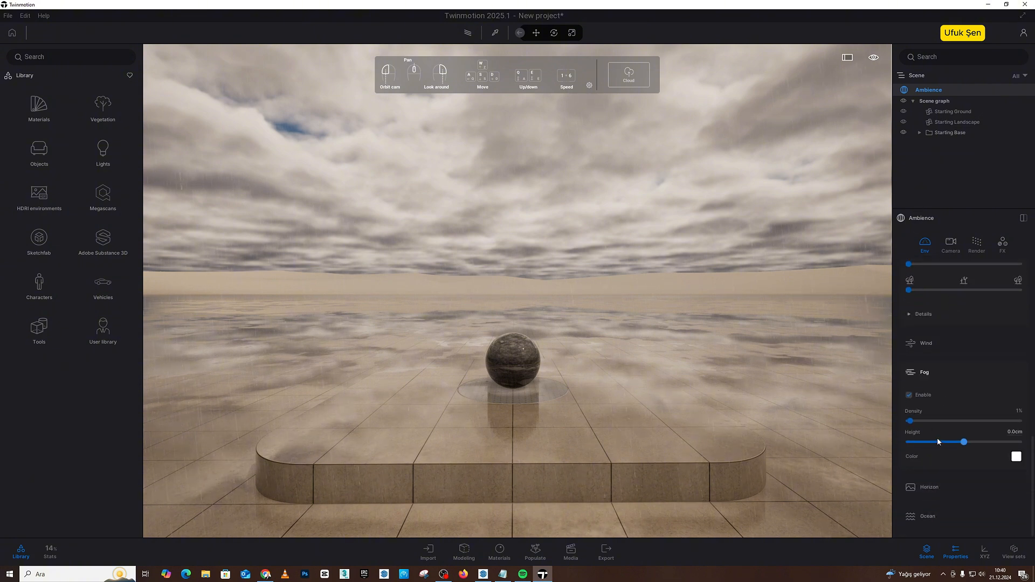
left_click_drag(912, 421, 1010, 442)
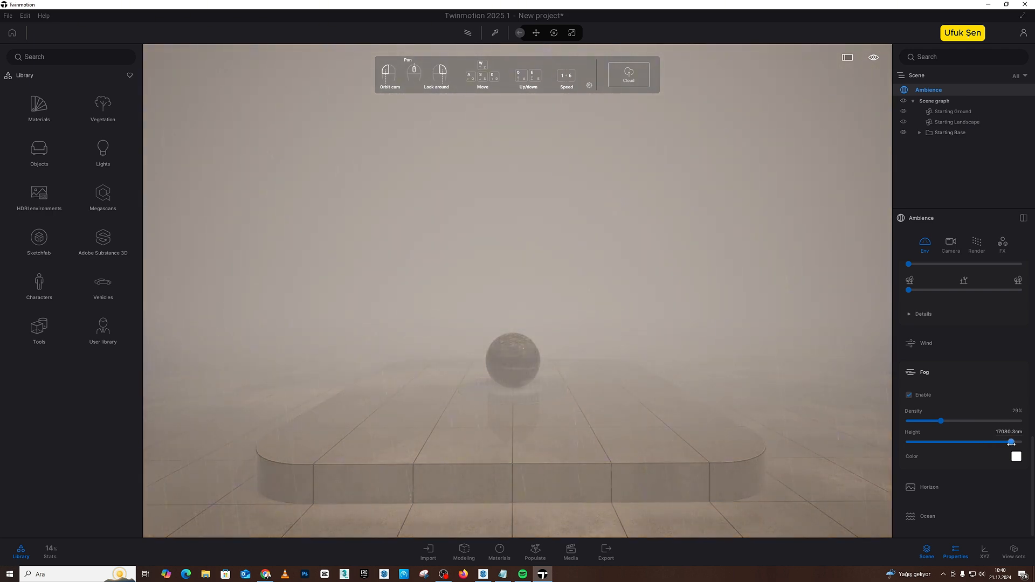
left_click_drag(1013, 442, 987, 443)
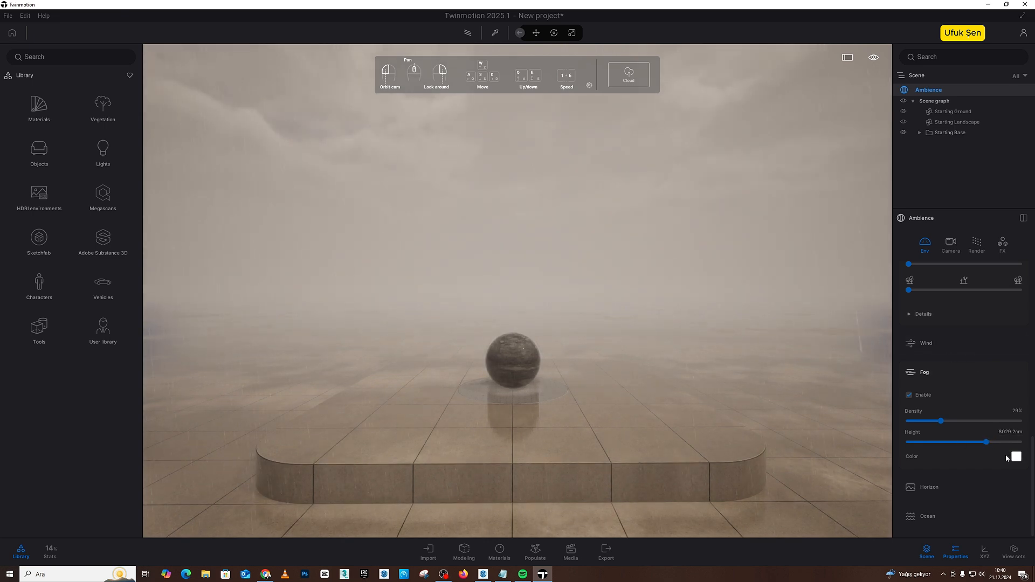
Step: Expand the Horizon settings, reduce the fog density to 0% and disable the fog
left_click(925, 487)
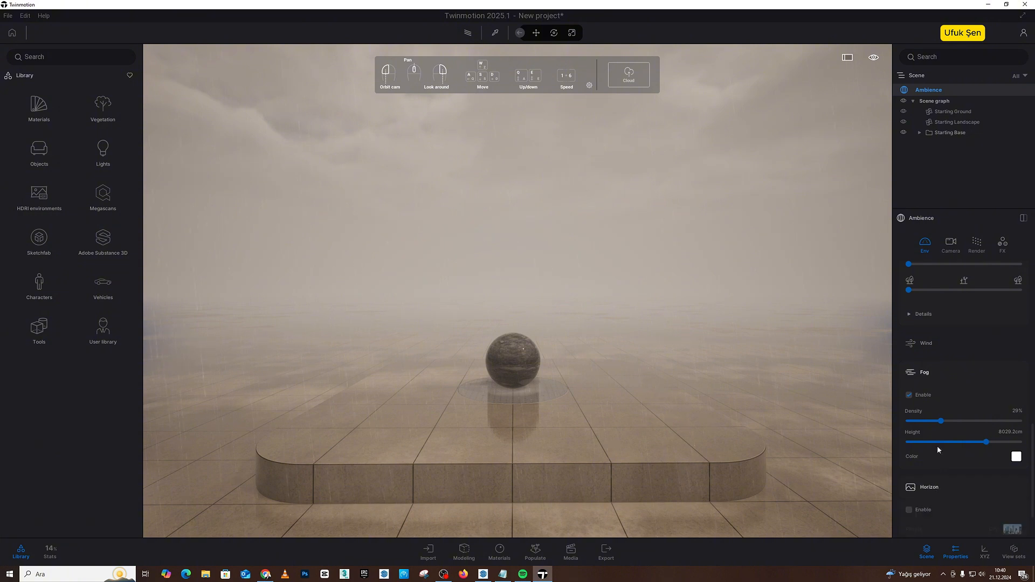
scroll(943, 439, "down", 2)
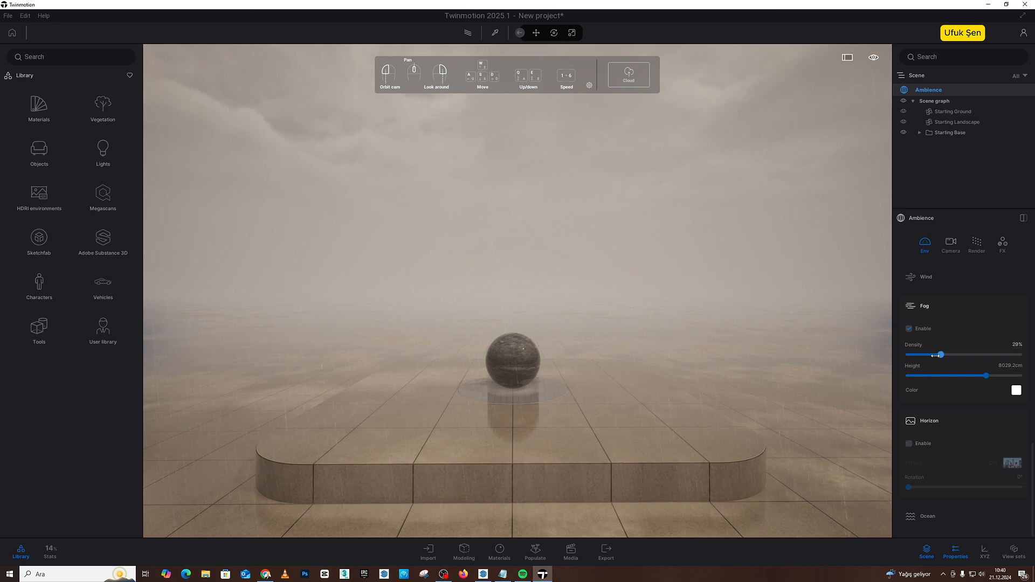
left_click_drag(936, 355, 907, 355)
left_click(909, 329)
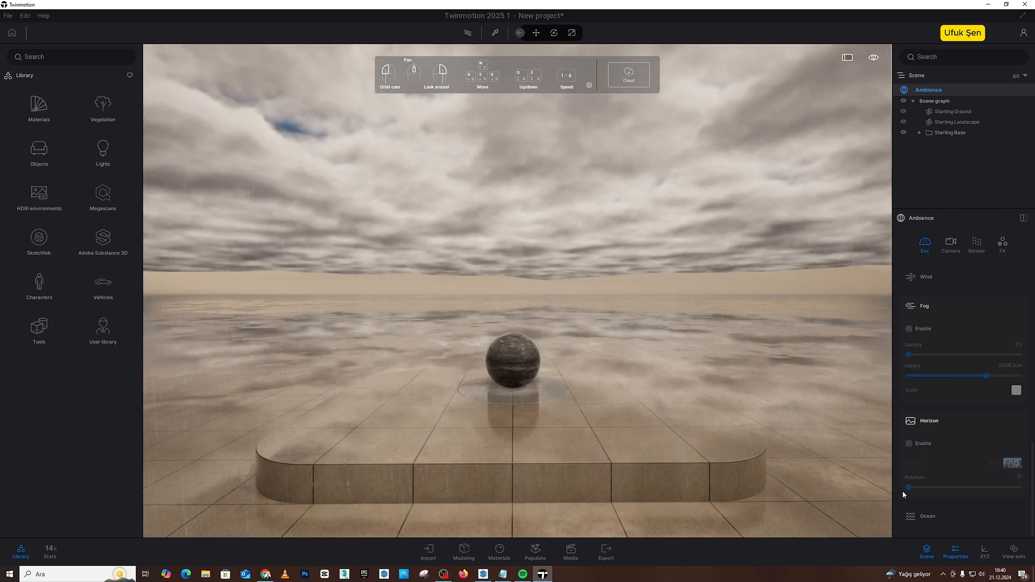
Step: Enable the horizon picture and delete the Starting Landscape that hides it
left_click(909, 443)
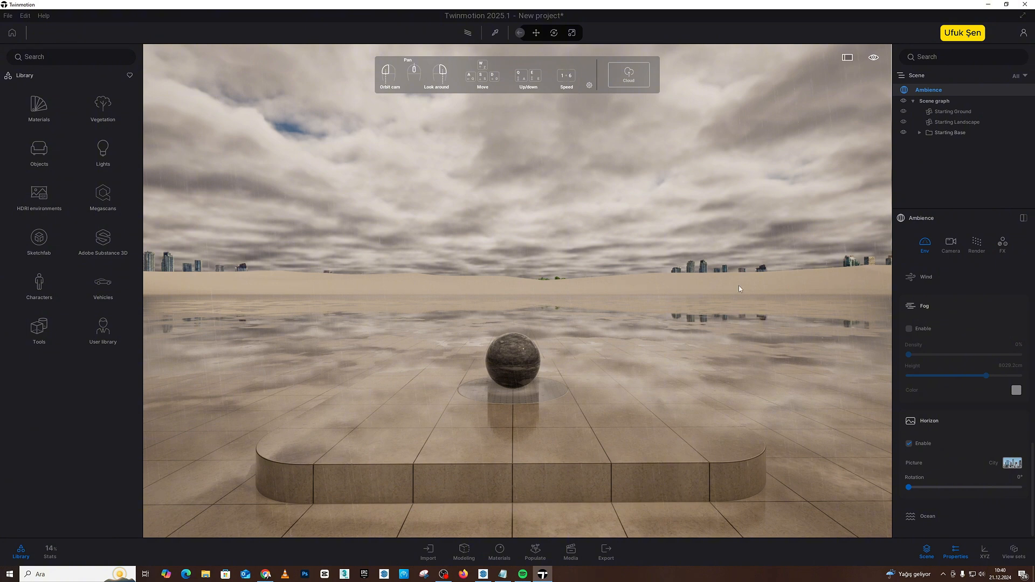
key("e")
left_click(778, 286)
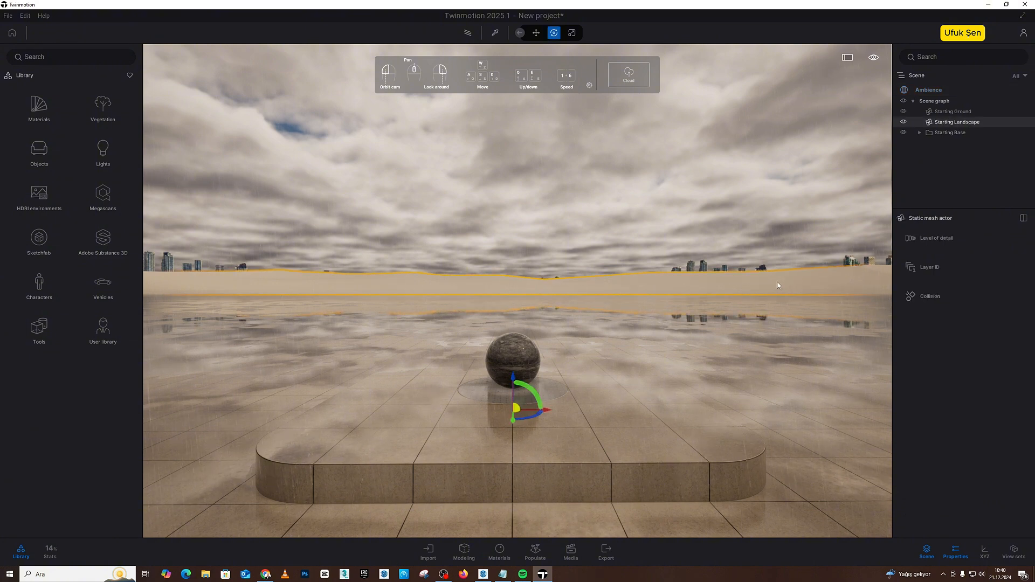
key("Delete")
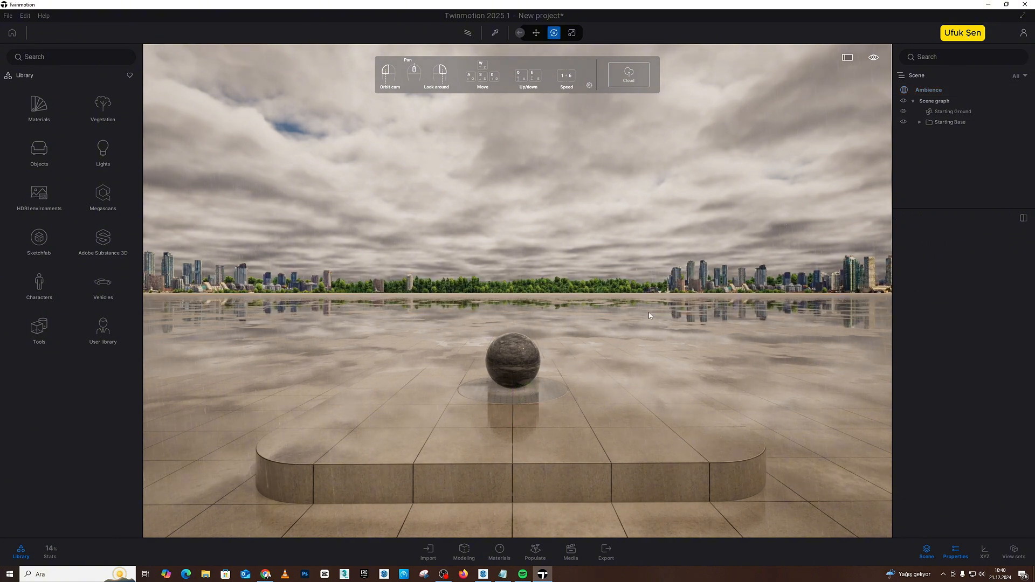
Step: Rotate the horizon to 135° and try the Mountains, Town and Waterfront pictures before choosing European city
left_click(928, 90)
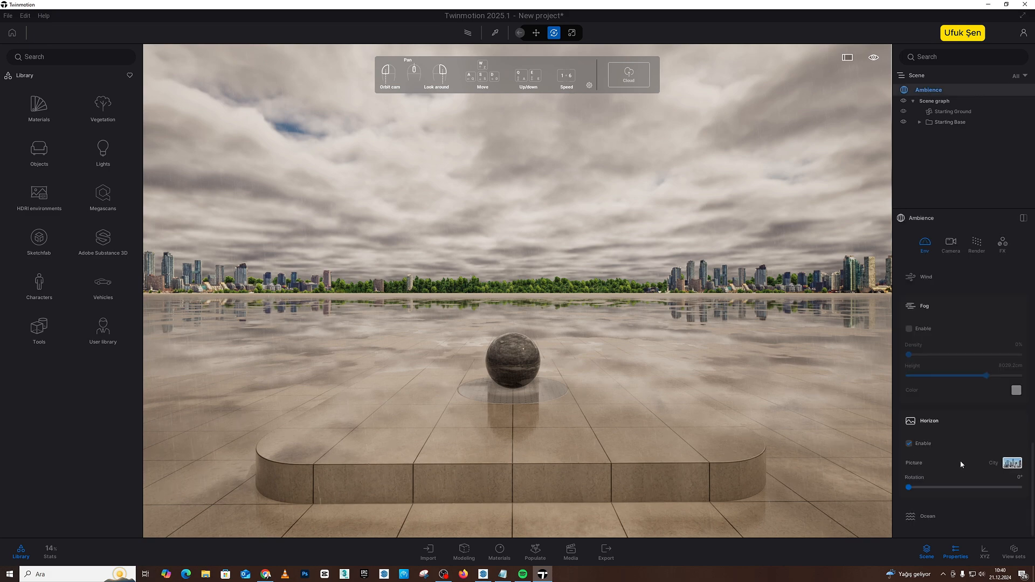
left_click_drag(911, 485, 950, 488)
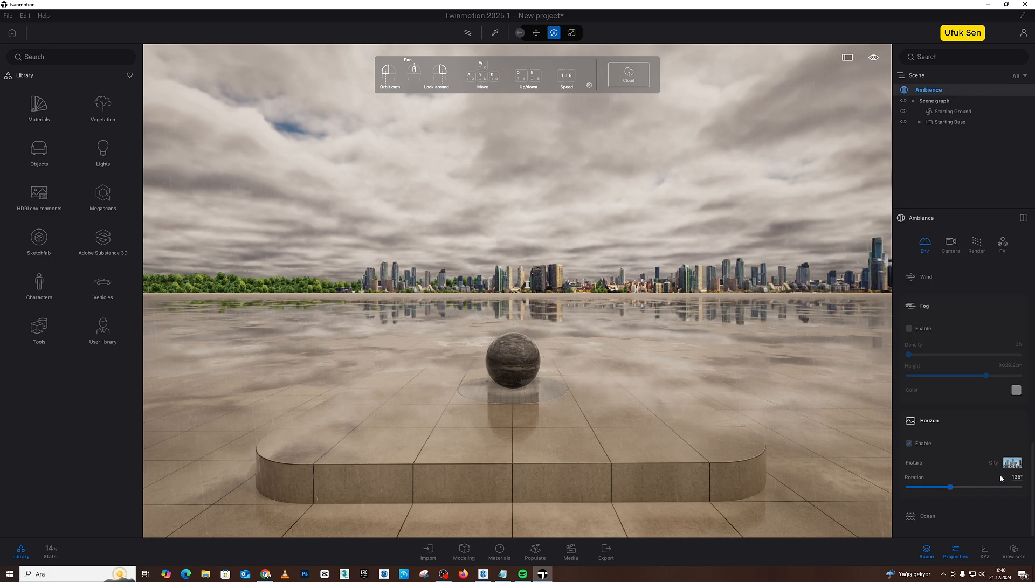
left_click(1013, 464)
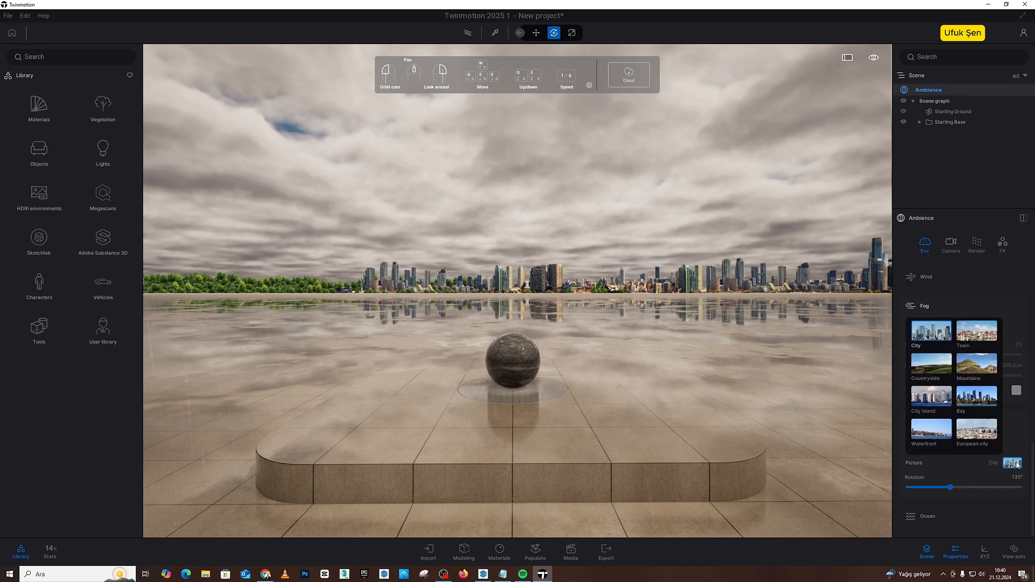
left_click(970, 397)
left_click(958, 369)
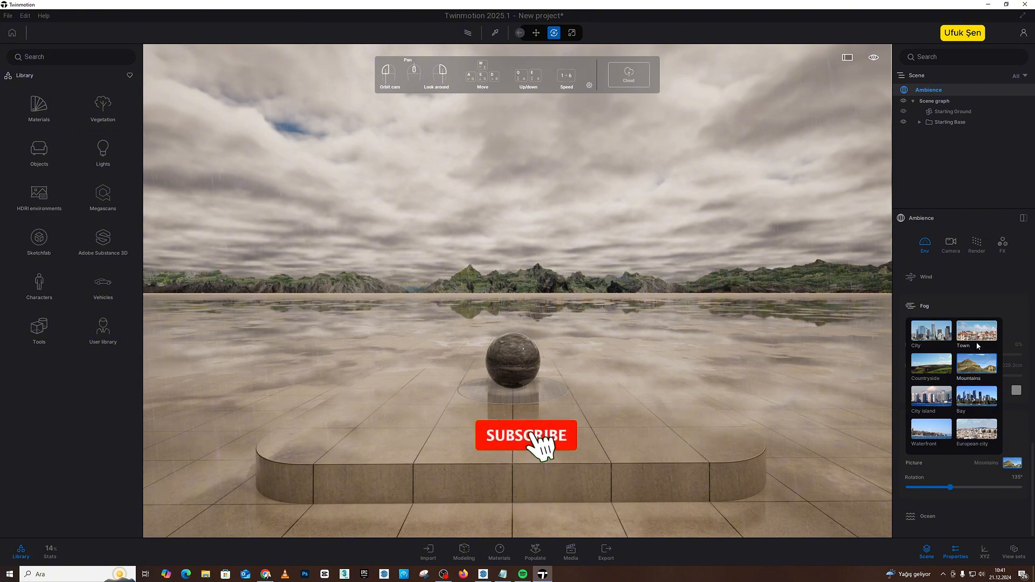
left_click(976, 340)
left_click(932, 428)
left_click(969, 431)
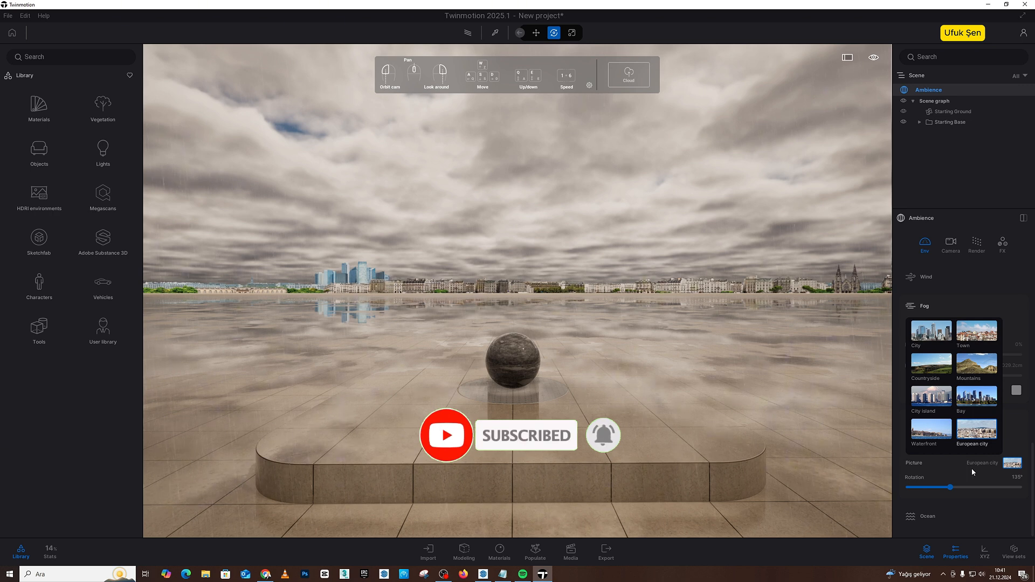
left_click(944, 470)
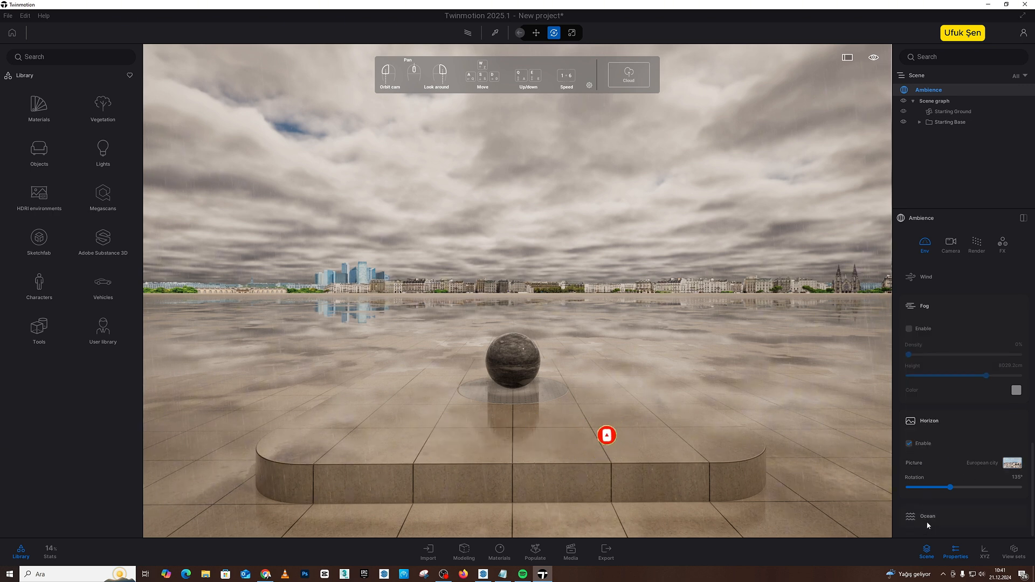
Step: Enable the ocean, lower its height to 0 cm and disable it again
scroll(927, 520, "down", 2)
left_click(910, 474)
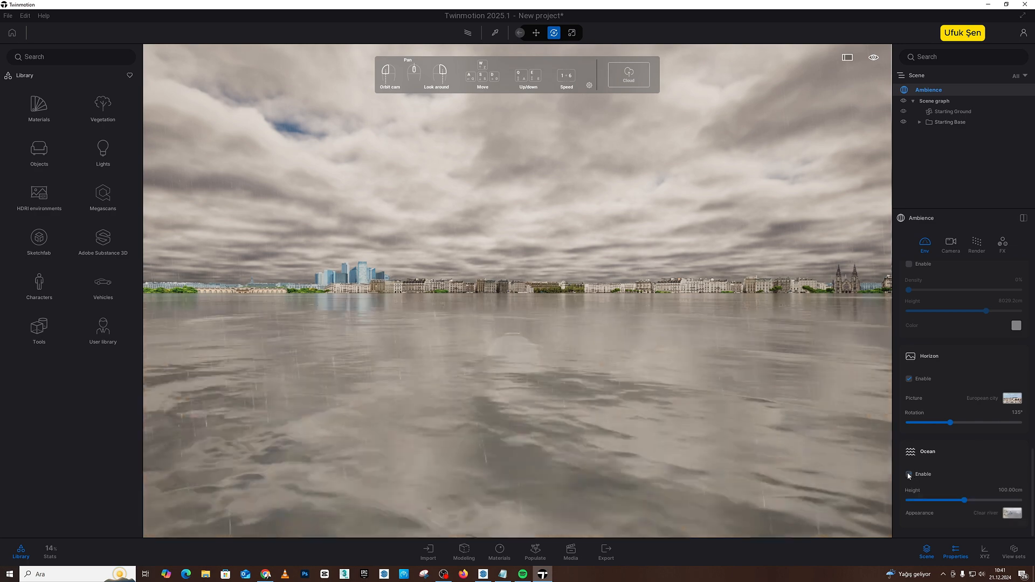
mouse_move(962, 500)
left_mouse_down()
mouse_move(950, 501)
mouse_move(964, 498)
left_mouse_up()
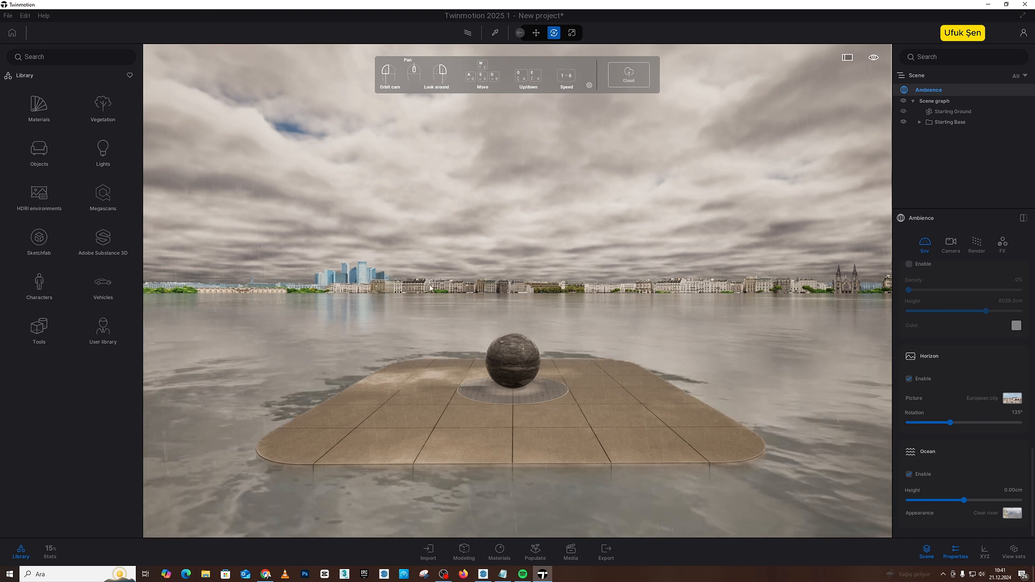
left_click(909, 475)
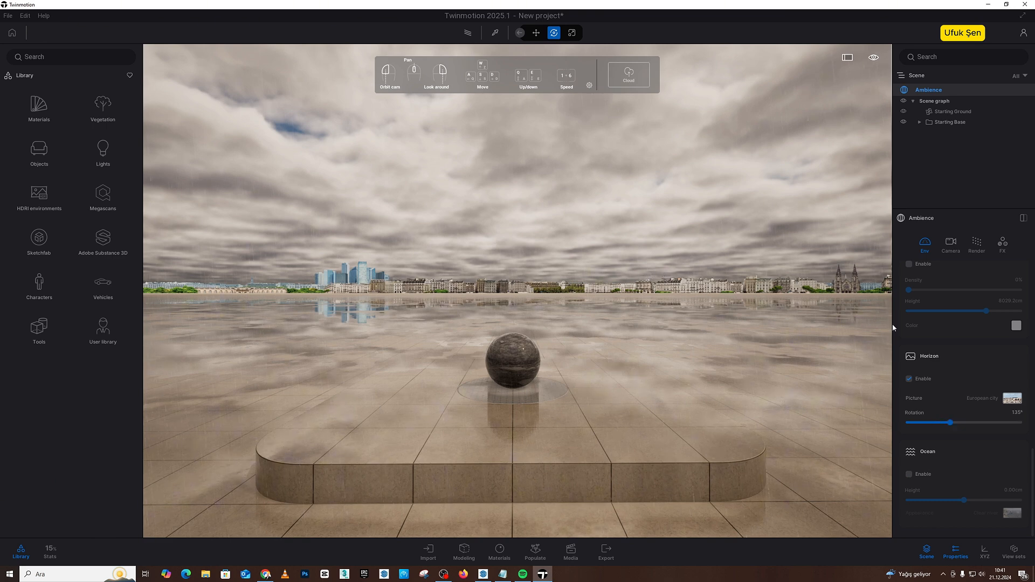
Step: Look at the HDRI environment categories in the library and return to the main library list
scroll(962, 295, "up", 10)
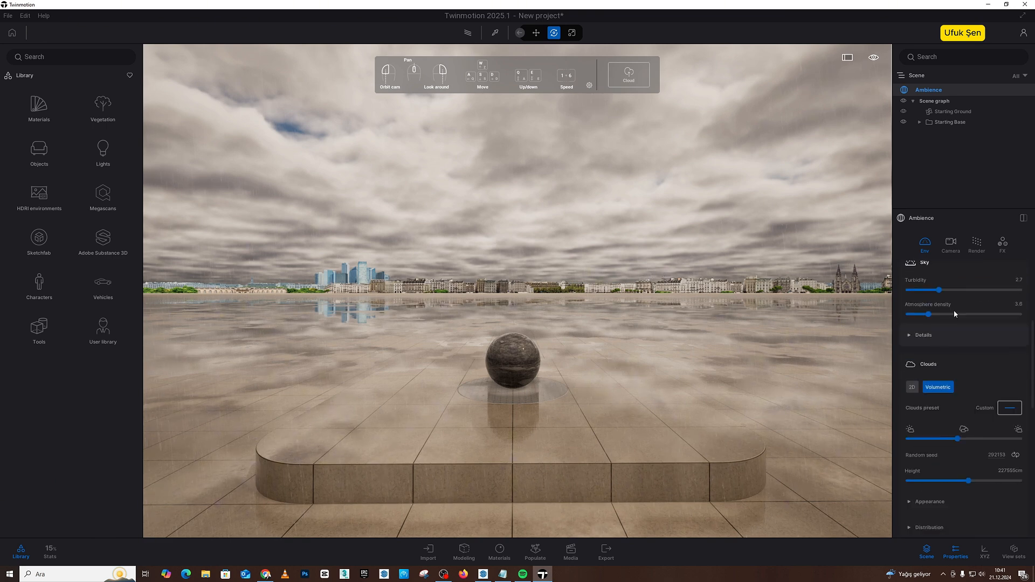
scroll(955, 312, "up", 5)
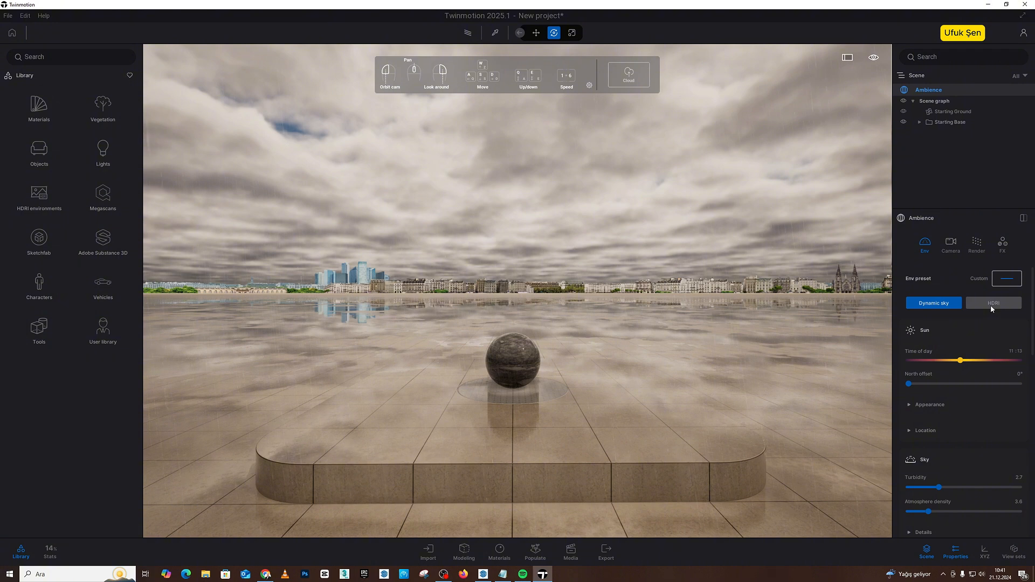
left_click(48, 205)
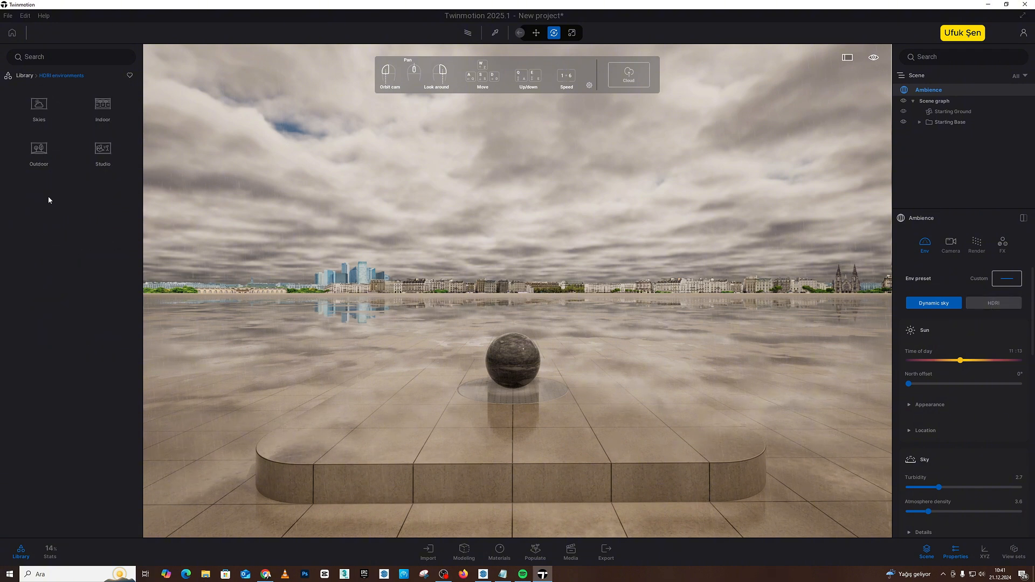
left_click(25, 75)
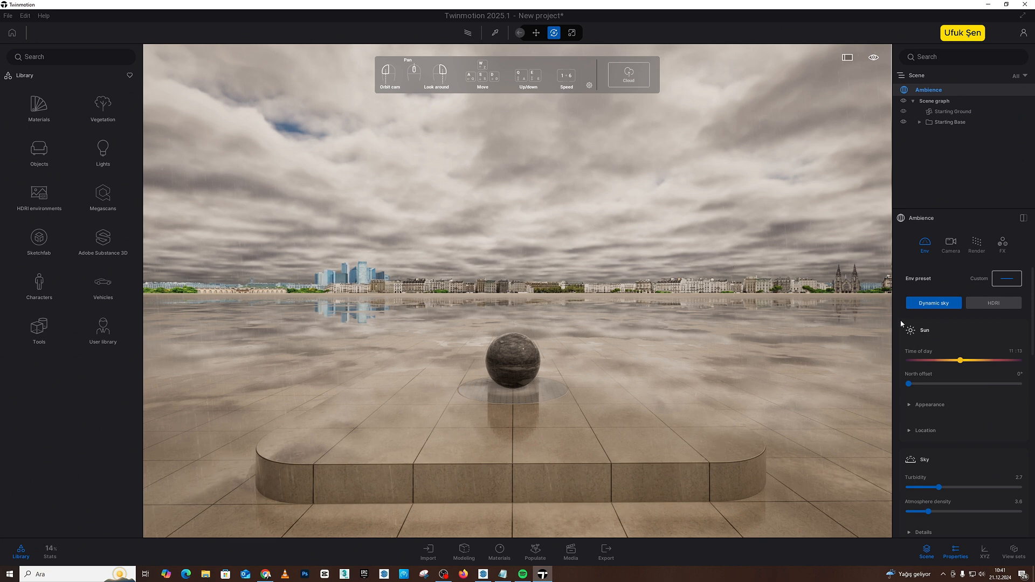